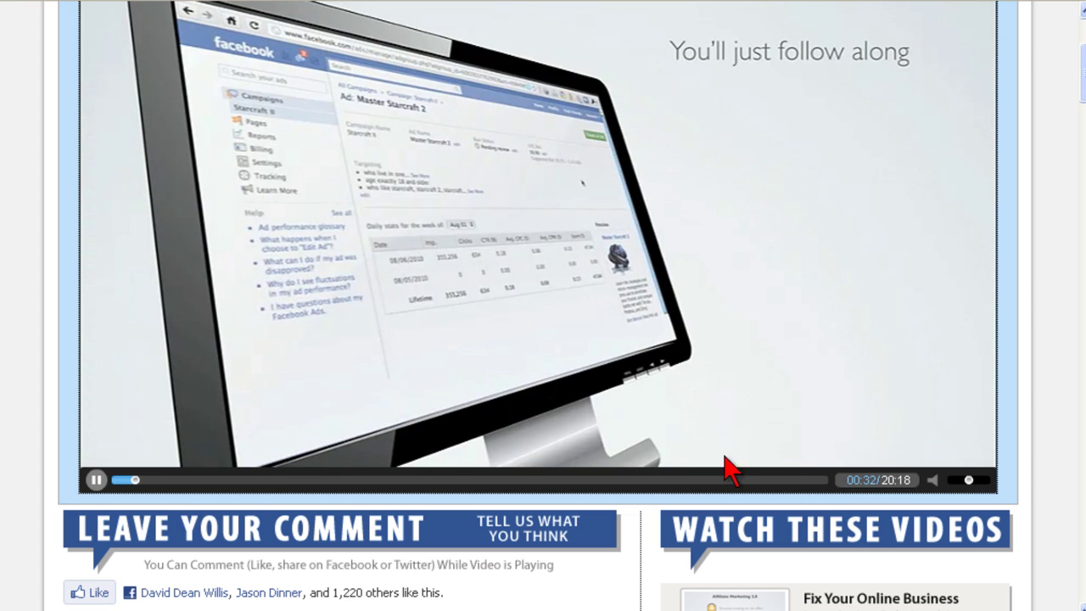
Step: Pause the tutorial video briefly, then resume playback on the GraphicRiver home page
{"action": "left_click", "coordinate": [744, 241]}
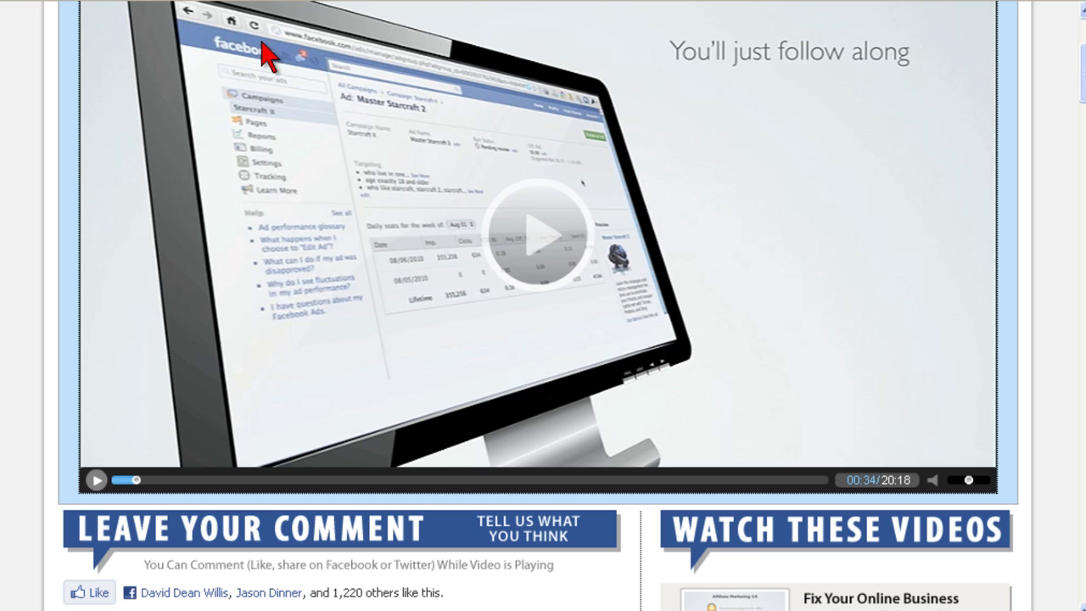
{"action": "left_click", "coordinate": [551, 265]}
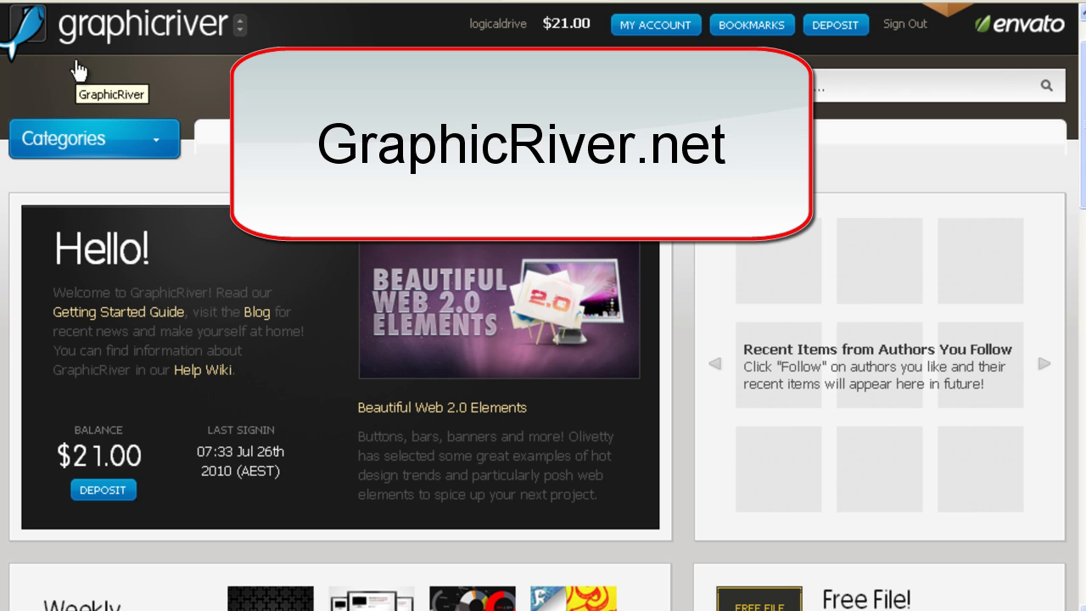
Step: Search GraphicRiver for 'computer monitor' and scroll through the results to Rotated Monitor for Web
{"action": "left_click", "coordinate": [318, 38]}
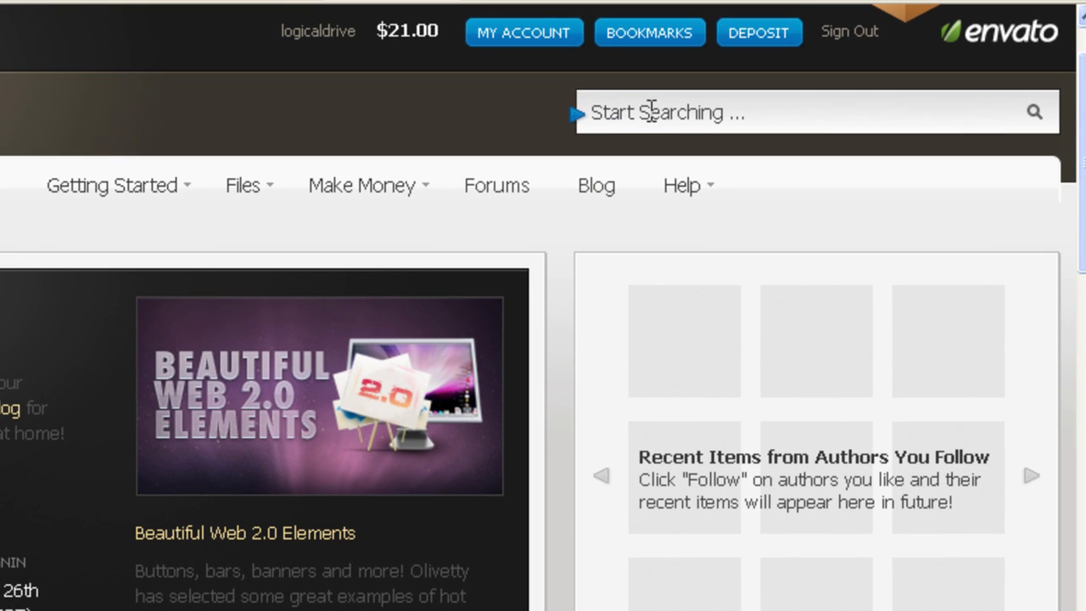
{"action": "left_click", "coordinate": [753, 84]}
{"action": "type", "text": "computer monitor"}
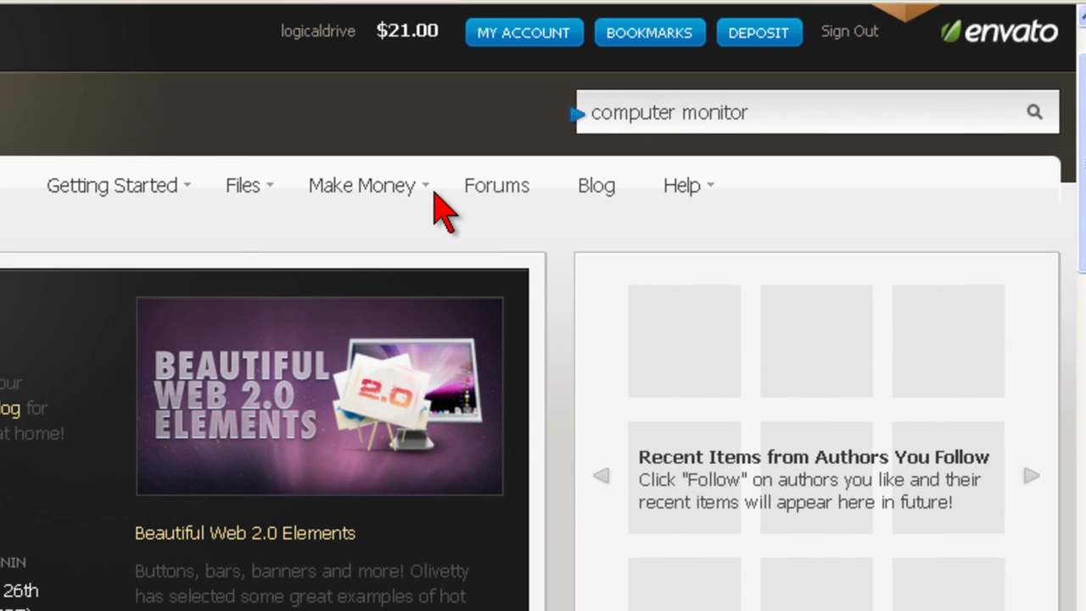
{"action": "key", "text": "Return"}
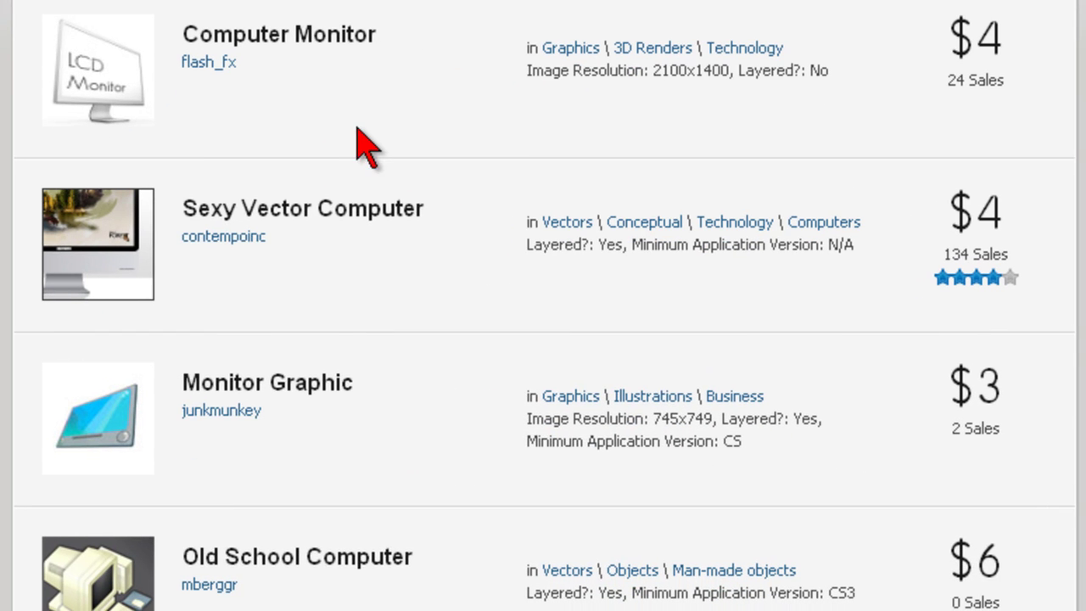
{"action": "mouse_move", "coordinate": [39, 134]}
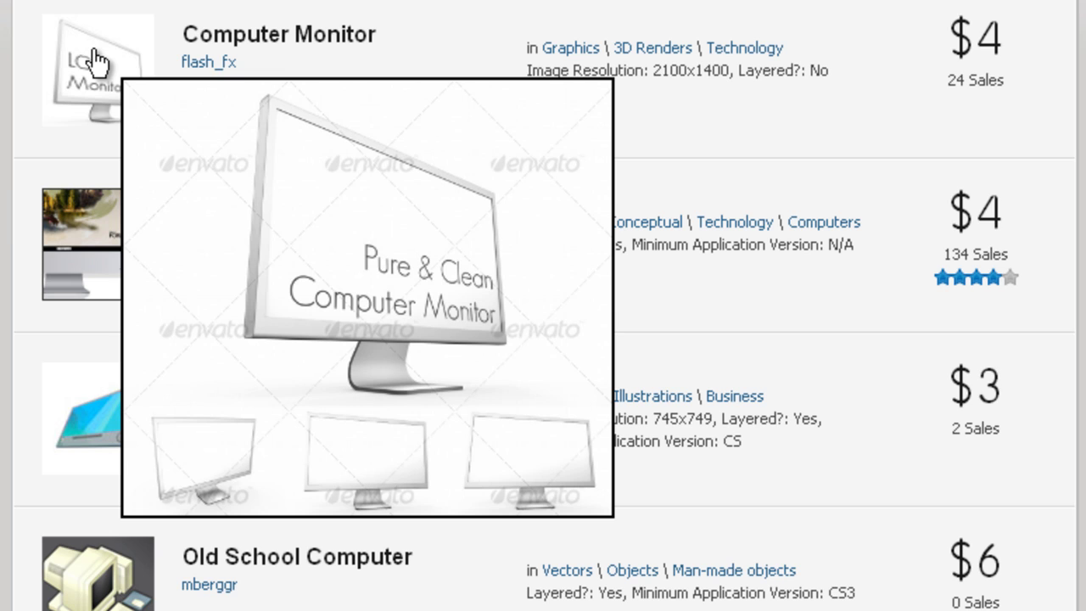
{"action": "scroll", "coordinate": [989, 49], "scroll_direction": "down", "scroll_amount": 5}
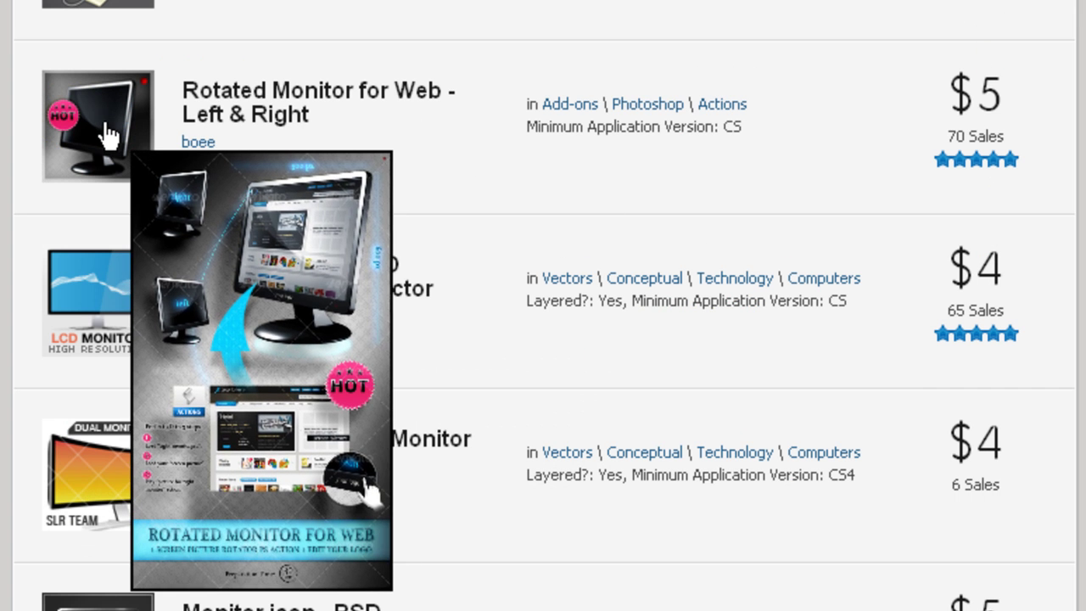
{"action": "scroll", "coordinate": [102, 126], "scroll_direction": "down", "scroll_amount": 1}
{"action": "mouse_move", "coordinate": [108, 96]}
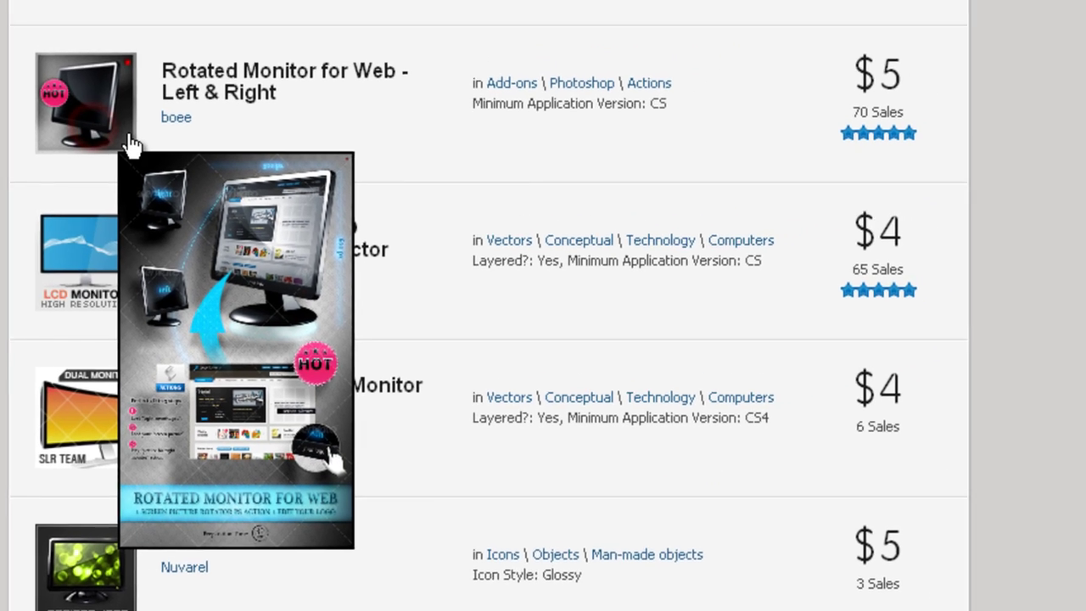
{"action": "left_click", "coordinate": [107, 96]}
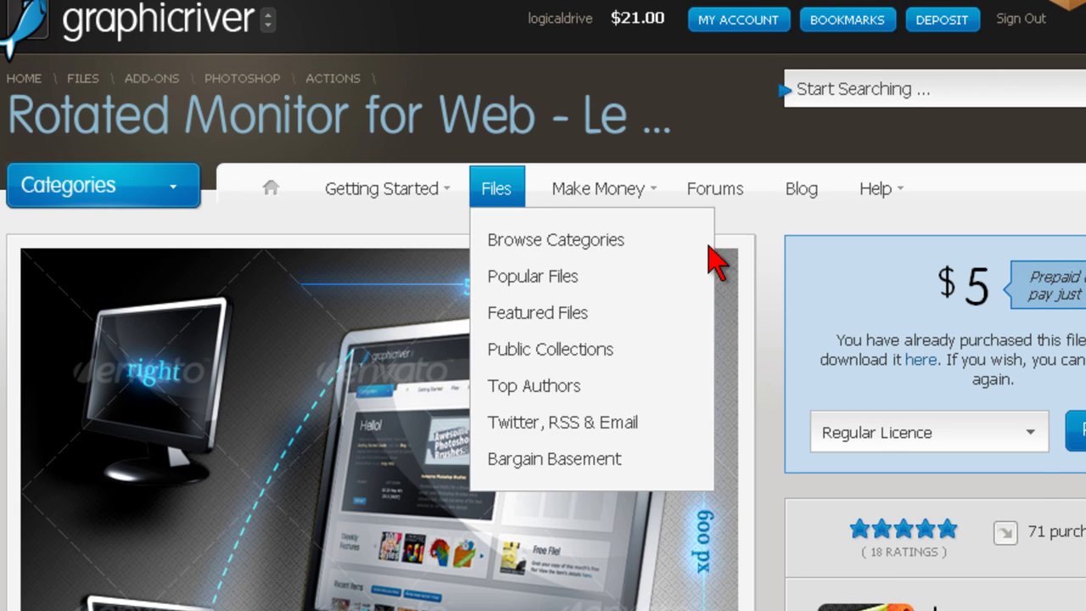
{"action": "scroll", "coordinate": [791, 273], "scroll_direction": "down", "scroll_amount": 3}
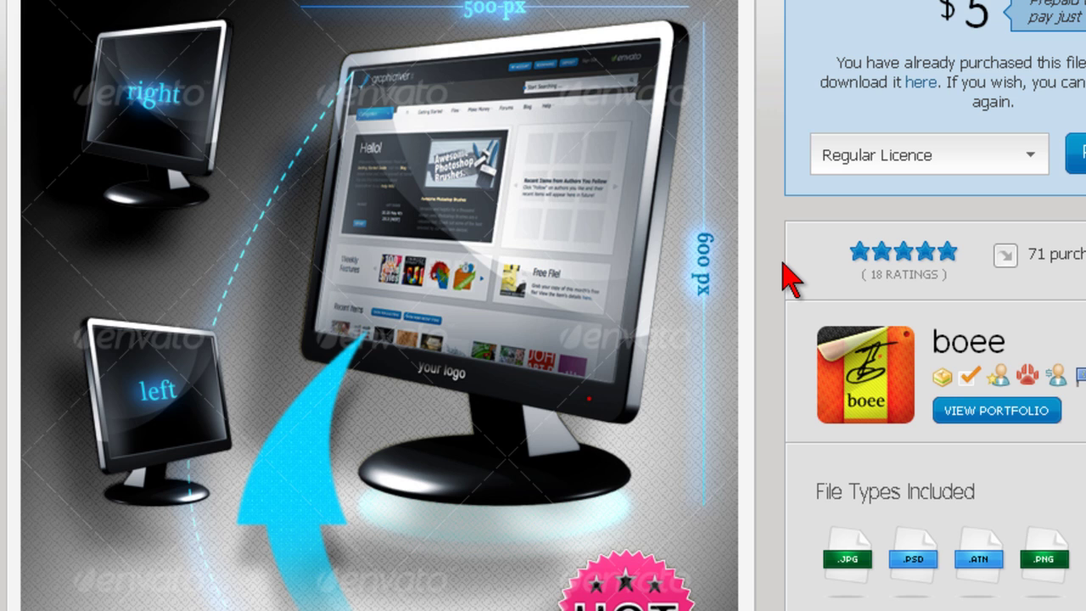
{"action": "scroll", "coordinate": [790, 273], "scroll_direction": "down", "scroll_amount": 5}
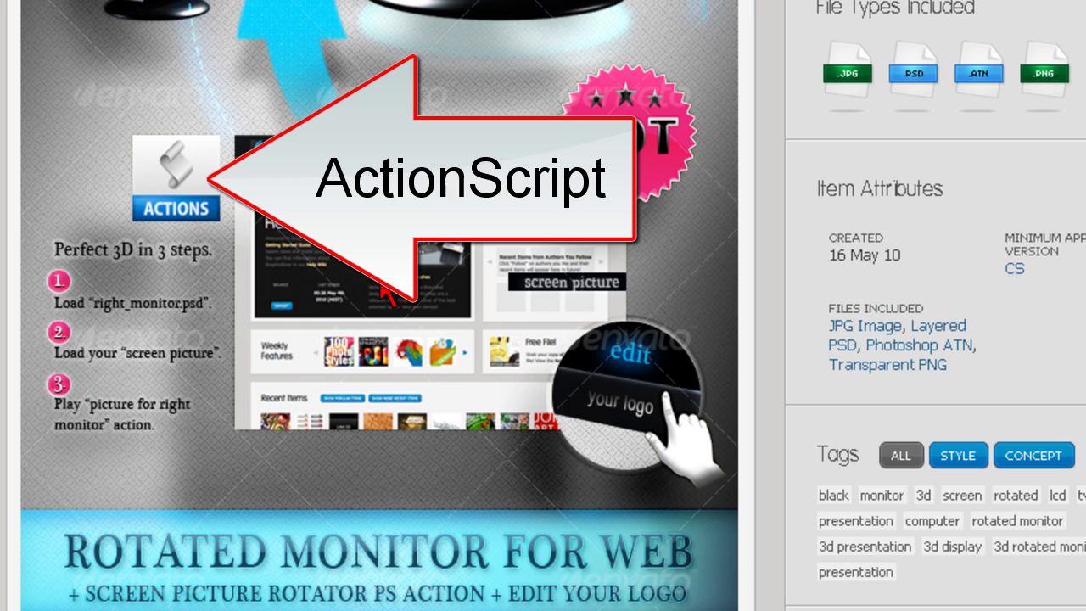
{"action": "scroll", "coordinate": [380, 289], "scroll_direction": "up", "scroll_amount": 1}
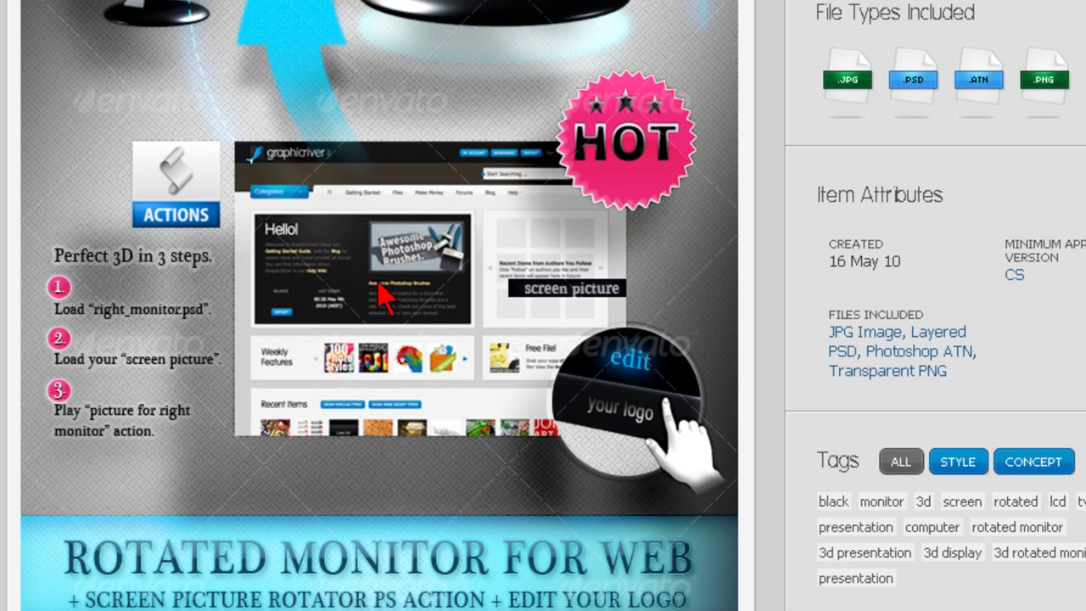
{"action": "scroll", "coordinate": [382, 292], "scroll_direction": "up", "scroll_amount": 5}
{"action": "scroll", "coordinate": [449, 174], "scroll_direction": "up", "scroll_amount": 1}
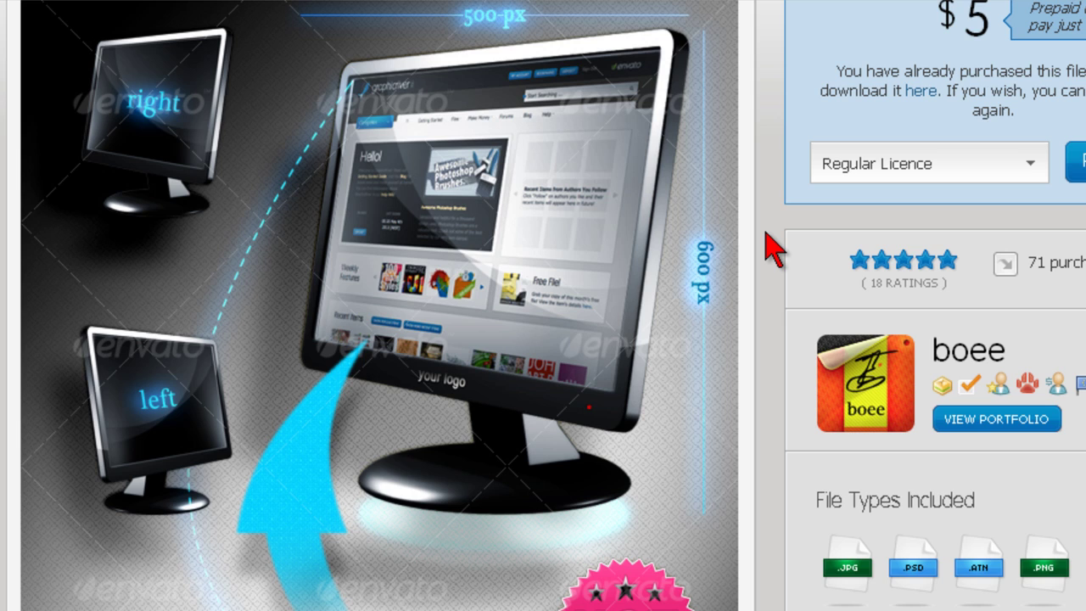
{"action": "scroll", "coordinate": [774, 248], "scroll_direction": "down", "scroll_amount": 5}
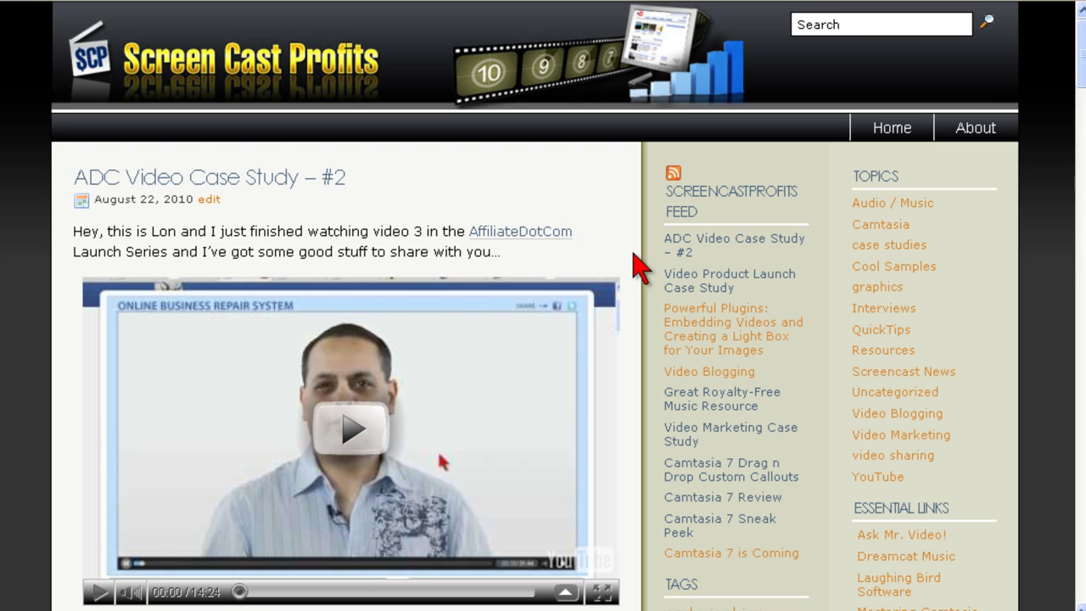
Step: Scroll through the ADC Video Case Study #2 reader comments, highlighting lines from a couple while reading
{"action": "scroll", "coordinate": [640, 267], "scroll_direction": "down", "scroll_amount": 15}
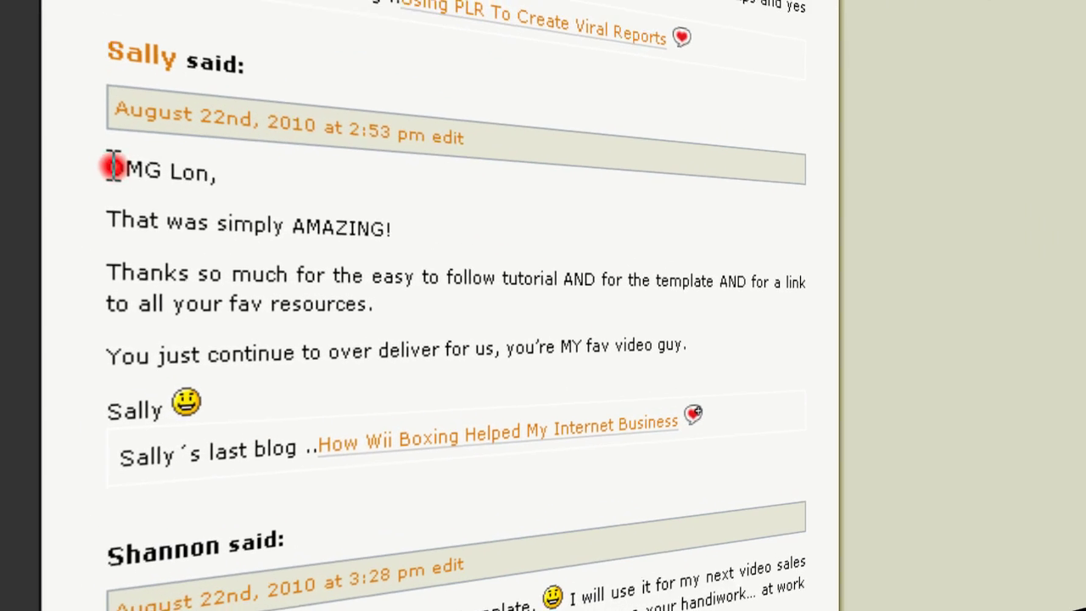
{"action": "left_click_drag", "start_coordinate": [84, 247], "coordinate": [245, 278]}
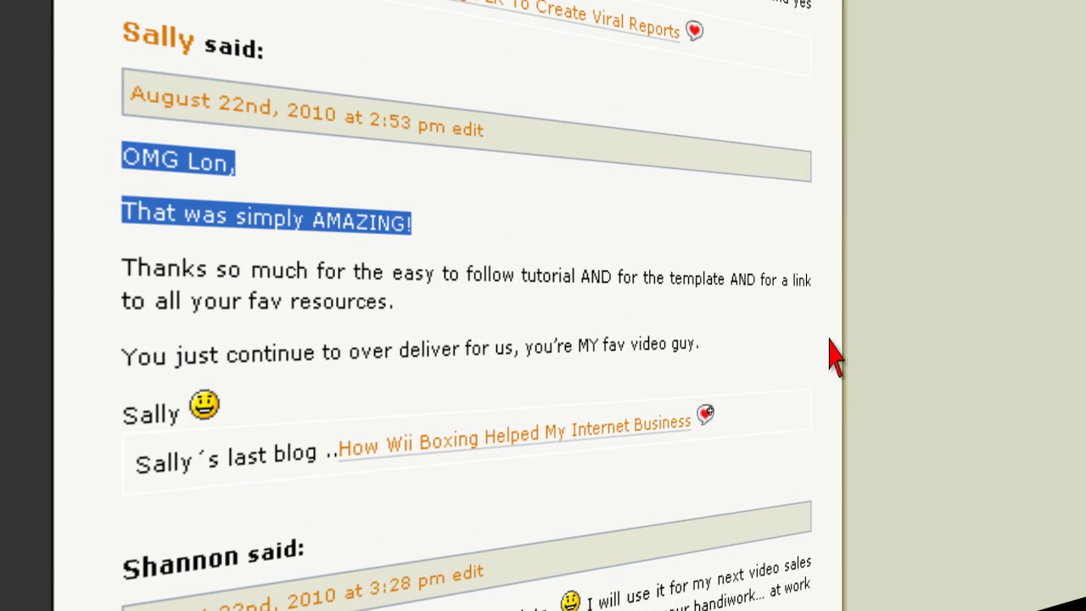
{"action": "scroll", "coordinate": [858, 386], "scroll_direction": "down", "scroll_amount": 6}
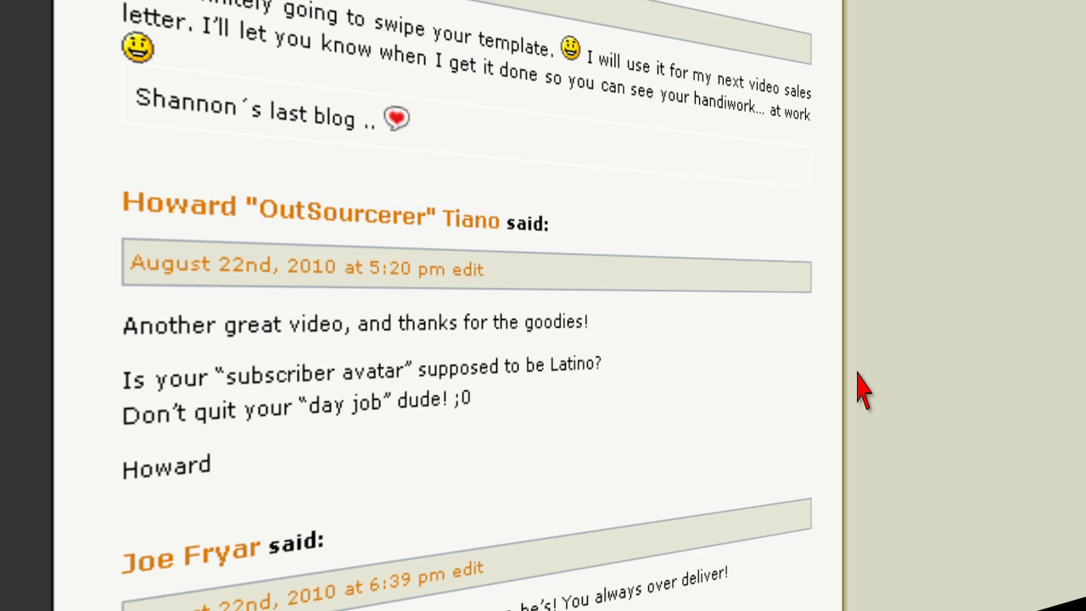
{"action": "left_click", "coordinate": [577, 228]}
{"action": "scroll", "coordinate": [853, 302], "scroll_direction": "down", "scroll_amount": 6}
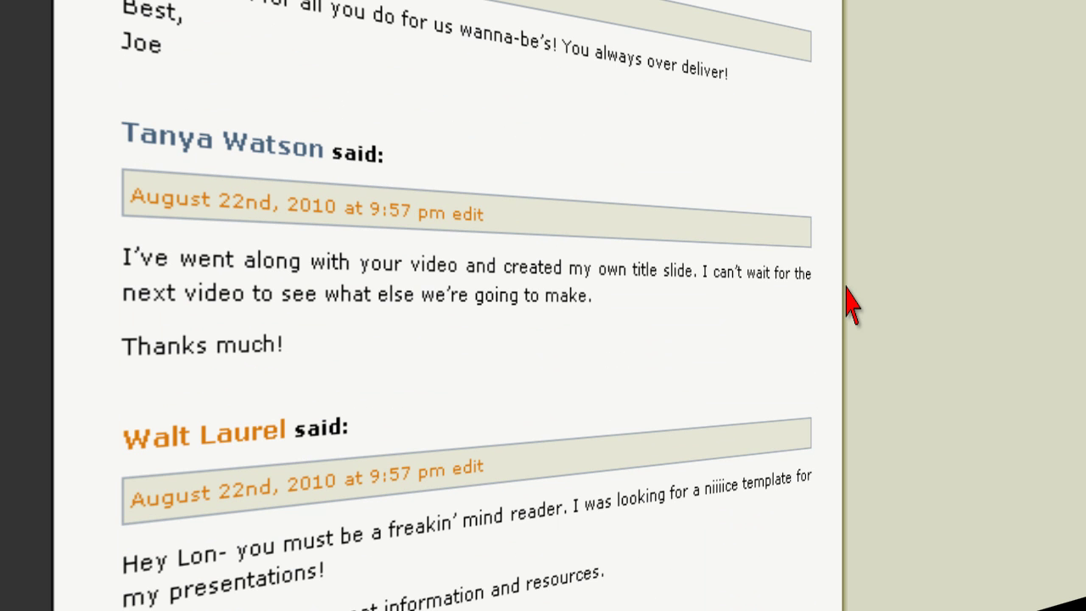
{"action": "scroll", "coordinate": [759, 242], "scroll_direction": "down", "scroll_amount": 5}
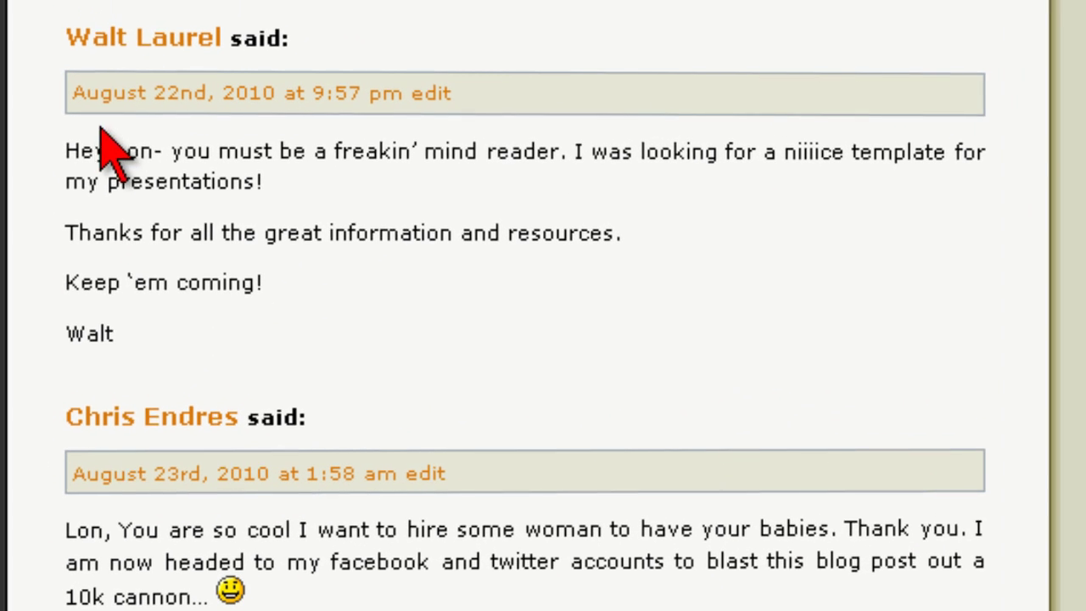
{"action": "left_click_drag", "start_coordinate": [66, 153], "coordinate": [564, 160]}
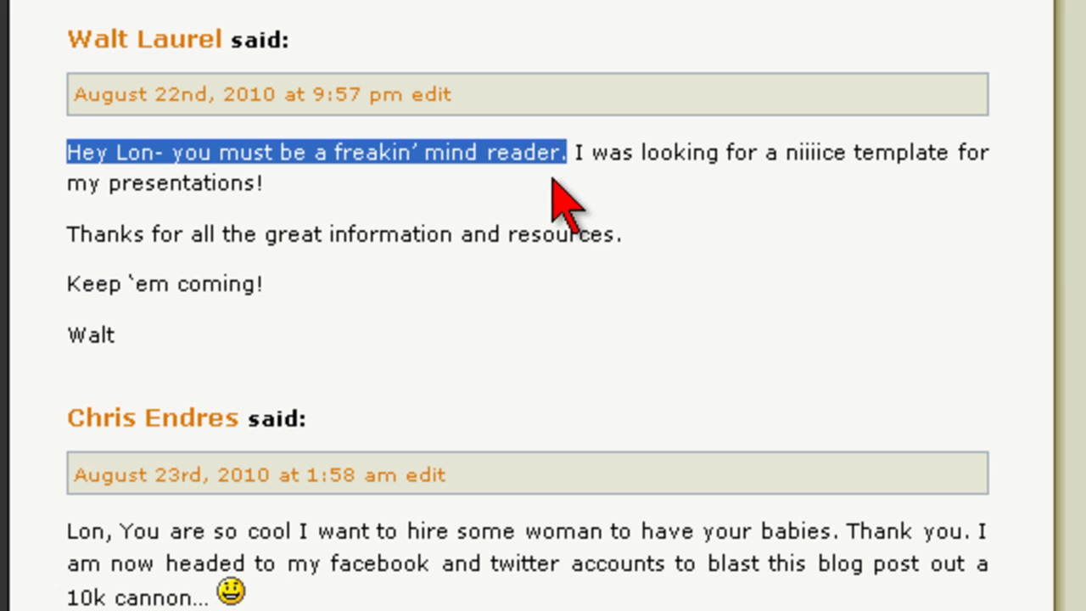
{"action": "left_click", "coordinate": [399, 172]}
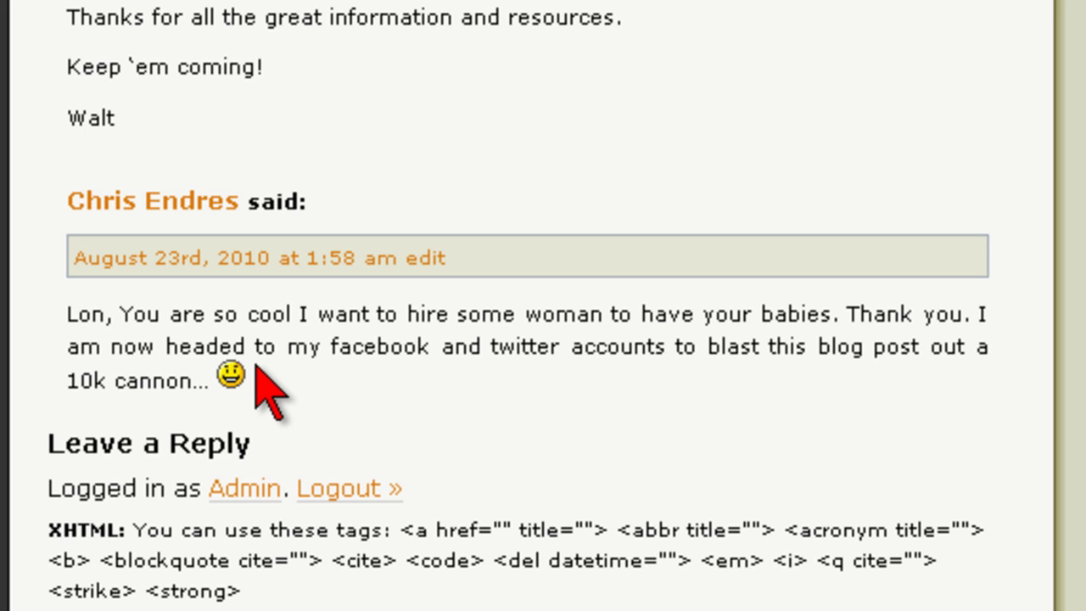
{"action": "scroll", "coordinate": [262, 382], "scroll_direction": "up", "scroll_amount": 3}
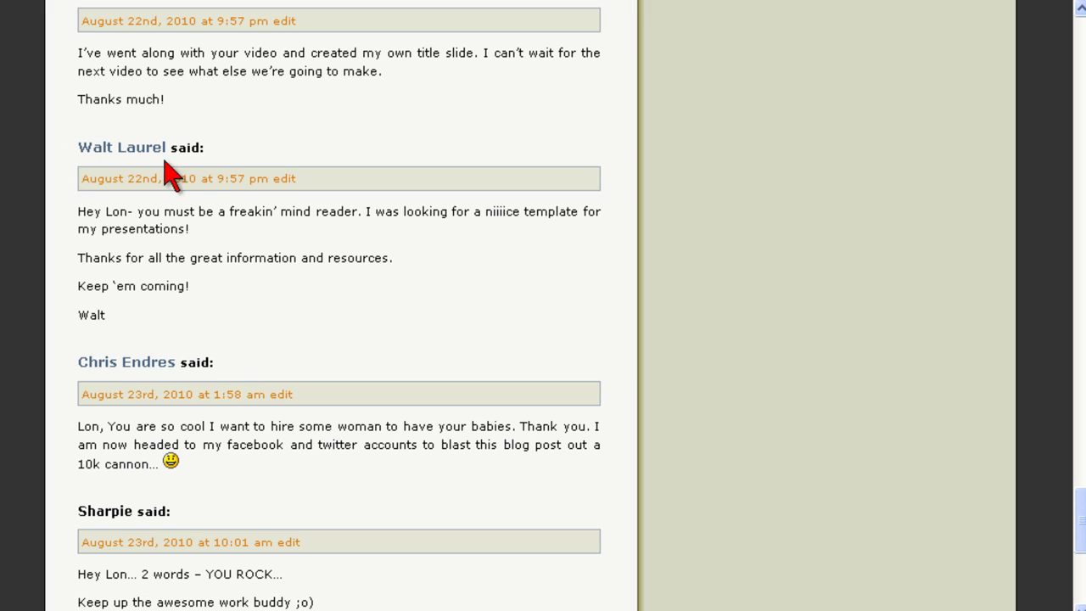
Step: Visit the commenter's Passion Driven Profits site, pause its intro video at 00:02, and launch Snagit
{"action": "left_click", "coordinate": [164, 150]}
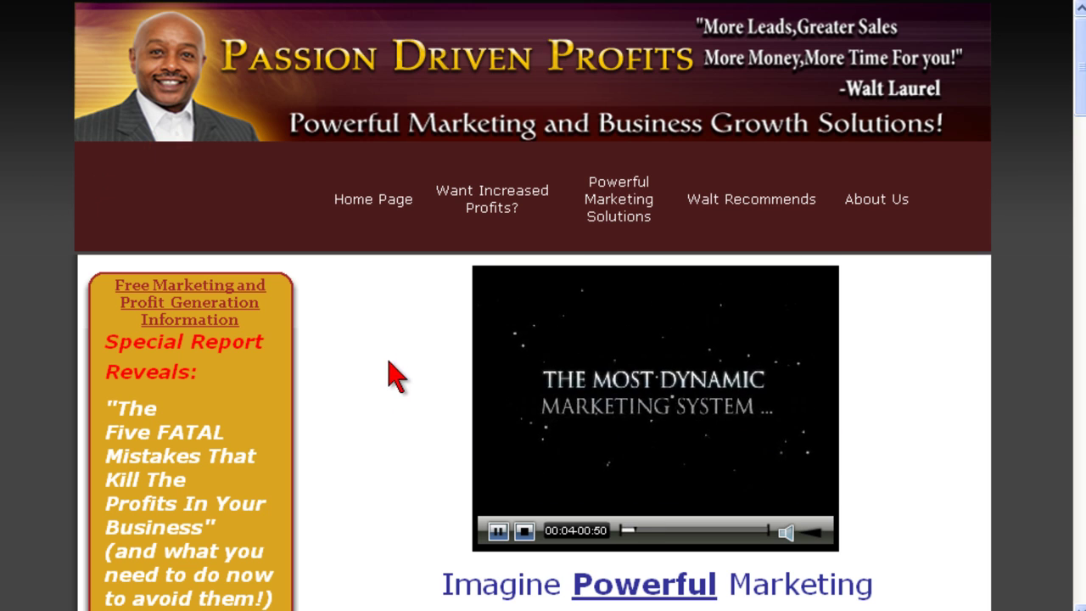
{"action": "left_click", "coordinate": [498, 530]}
{"action": "left_click_drag", "start_coordinate": [634, 531], "coordinate": [629, 531]}
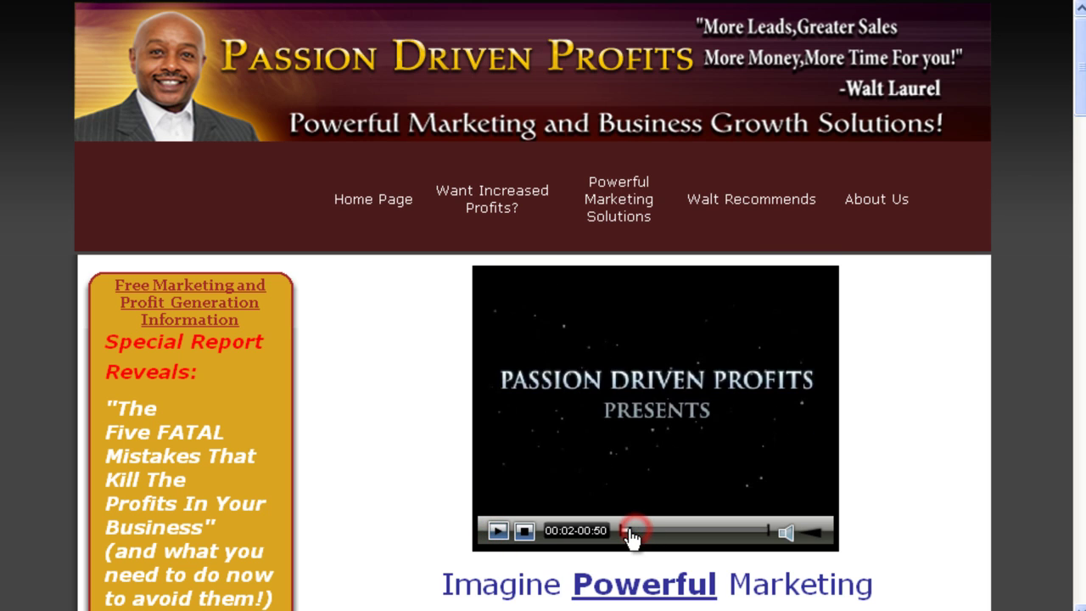
{"action": "left_click", "coordinate": [422, 407]}
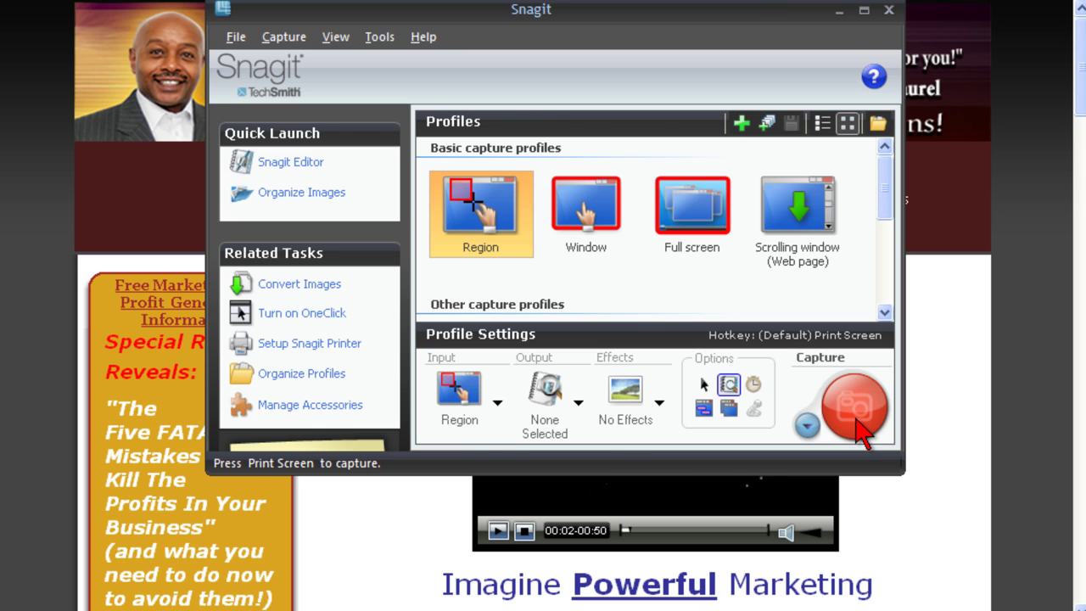
Step: Capture the Passion Driven Profits page region and save it as a standard-format image file
{"action": "left_click", "coordinate": [859, 424]}
{"action": "left_click", "coordinate": [106, 25]}
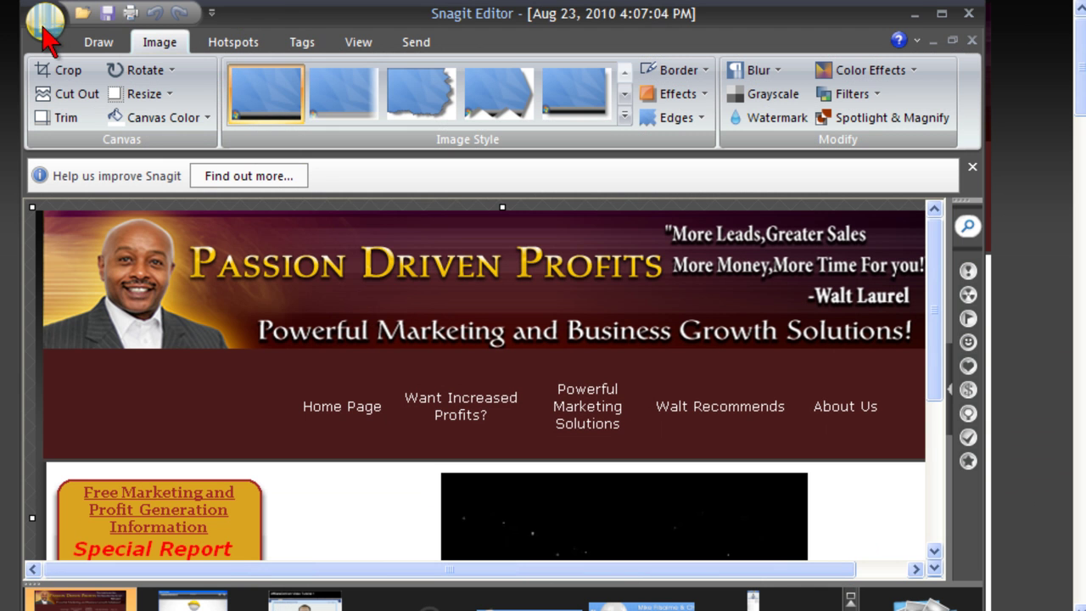
{"action": "left_click", "coordinate": [41, 29]}
{"action": "mouse_move", "coordinate": [95, 215]}
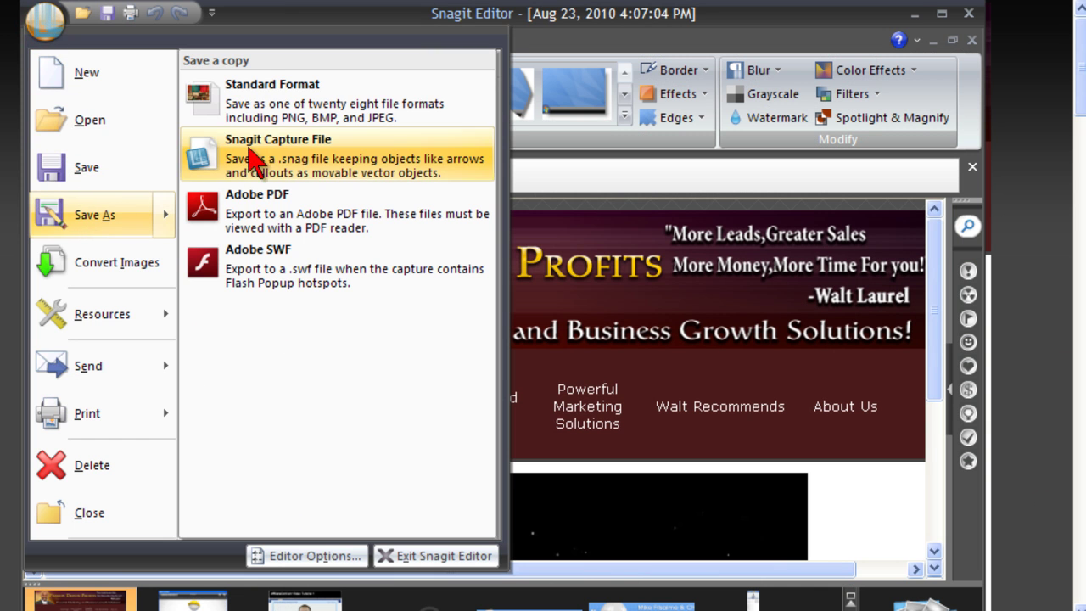
{"action": "left_click", "coordinate": [315, 105]}
{"action": "left_click", "coordinate": [626, 445]}
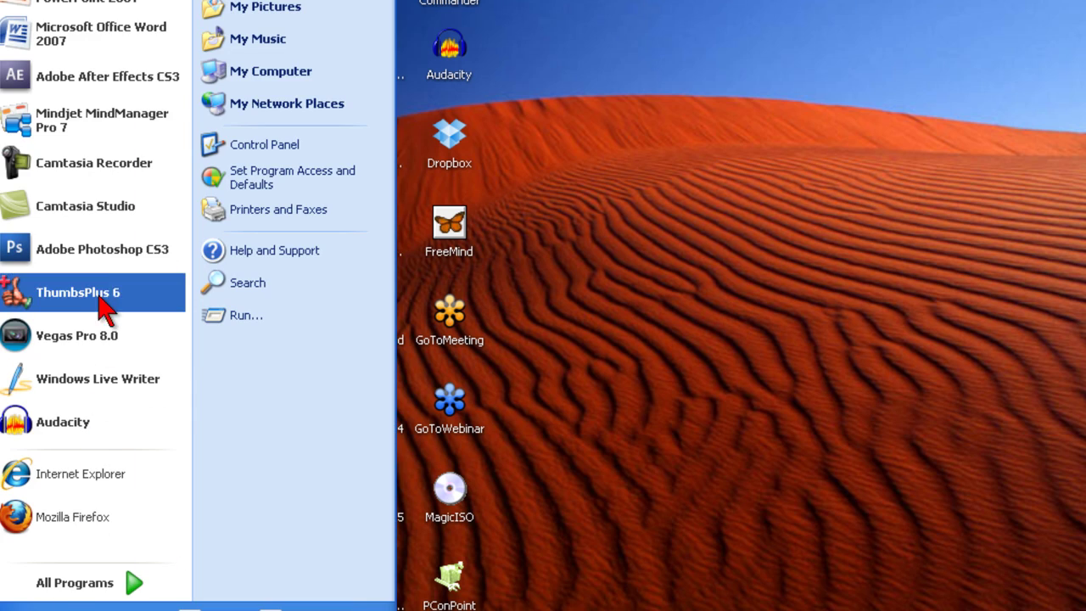
Step: Launch Photoshop CS3 and reopen the recent file left_monitor.psd
{"action": "left_click", "coordinate": [100, 255]}
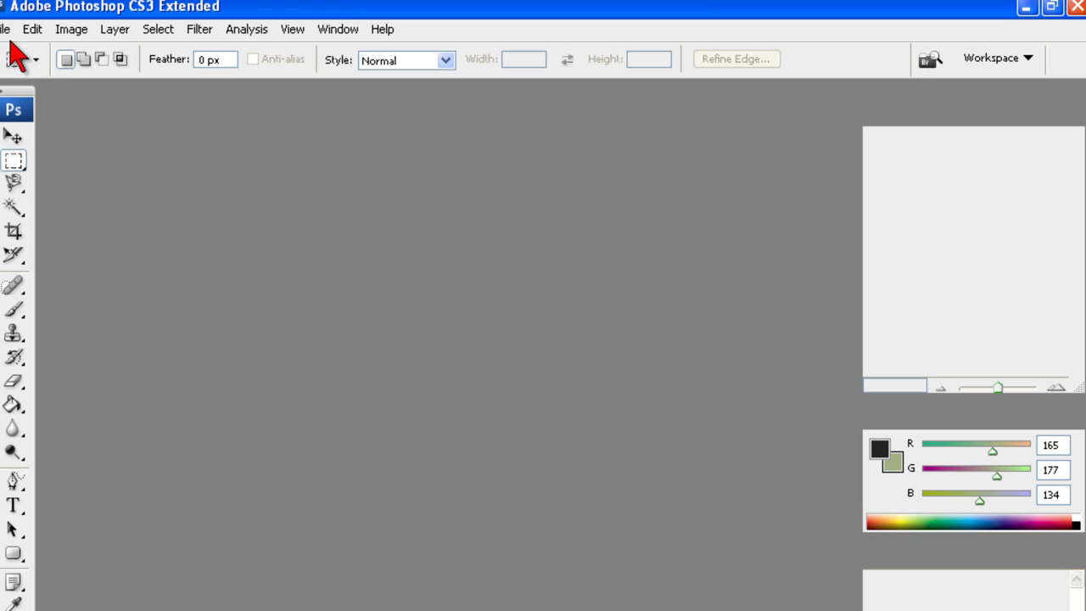
{"action": "left_click", "coordinate": [8, 29]}
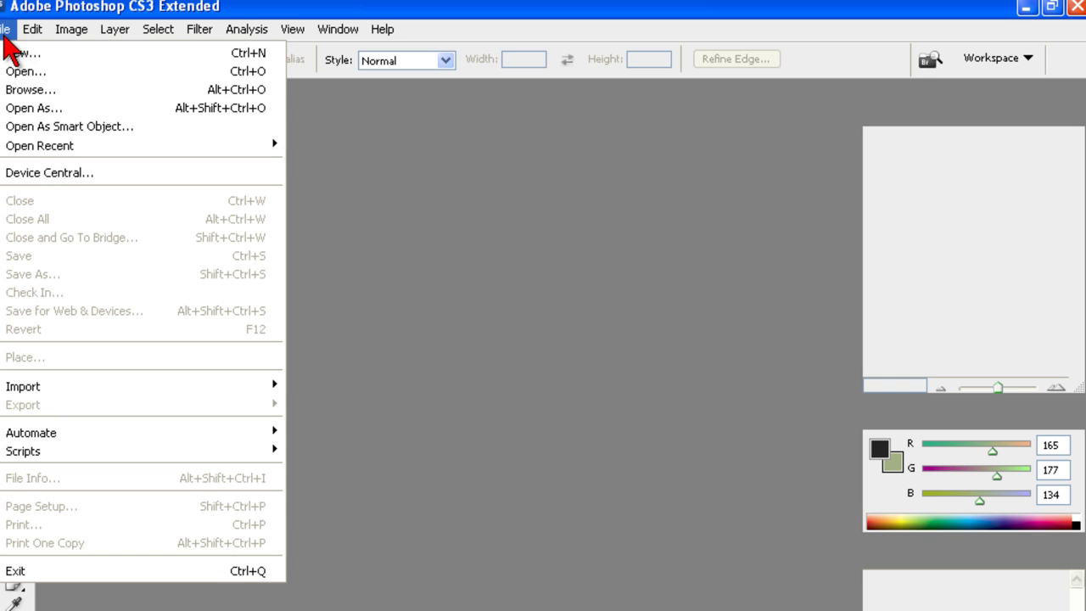
{"action": "mouse_move", "coordinate": [24, 145]}
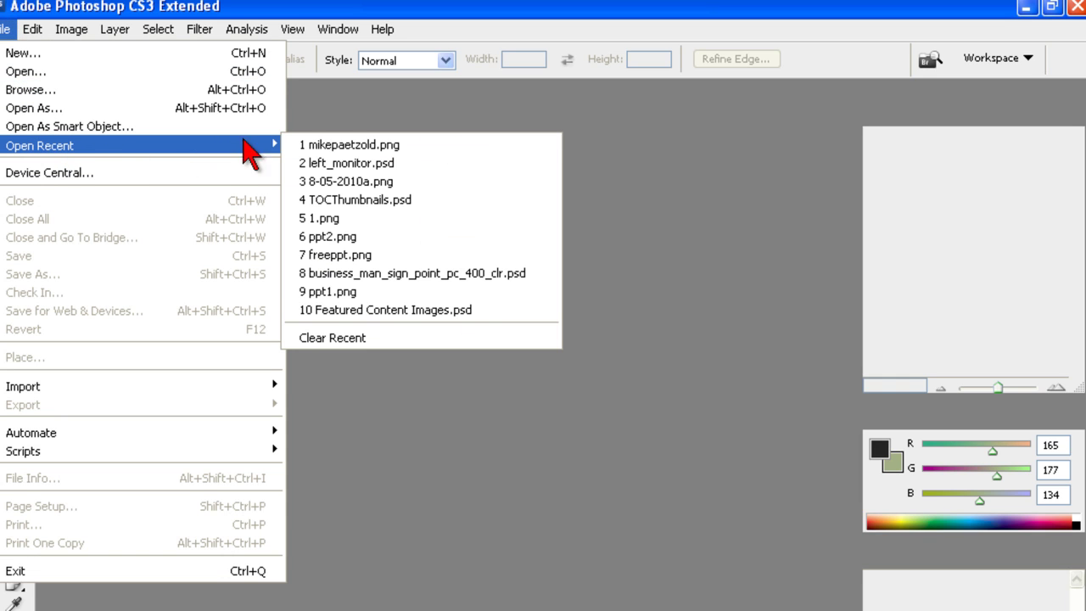
{"action": "left_click", "coordinate": [399, 164]}
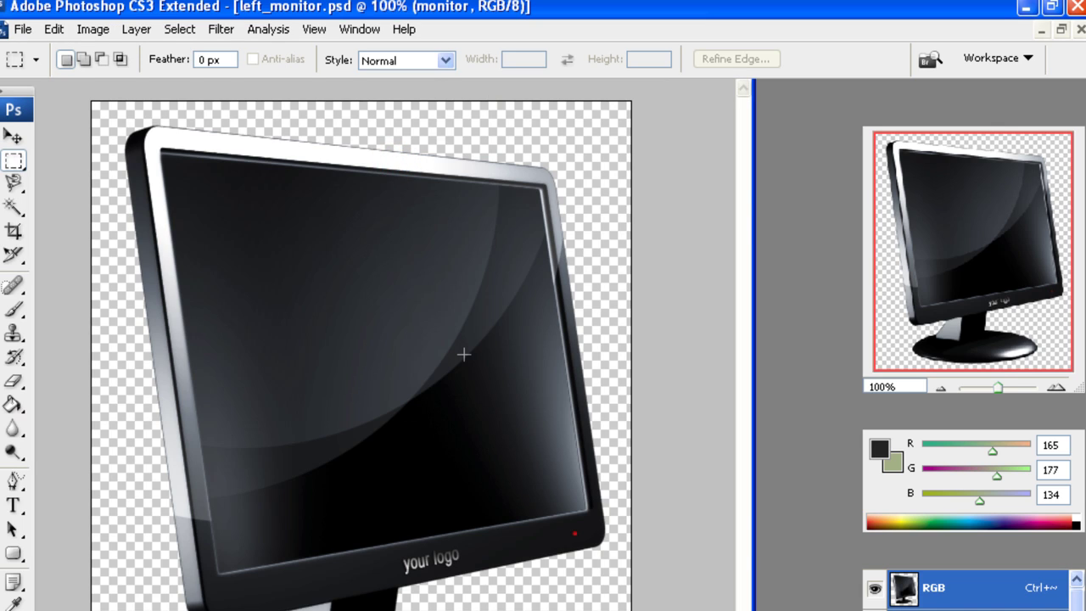
Step: Bring the waltlaurel.png screenshot from the image browser into Photoshop
{"action": "key", "text": "alt+Tab"}
{"action": "left_click_drag", "start_coordinate": [577, 127], "coordinate": [415, 103]}
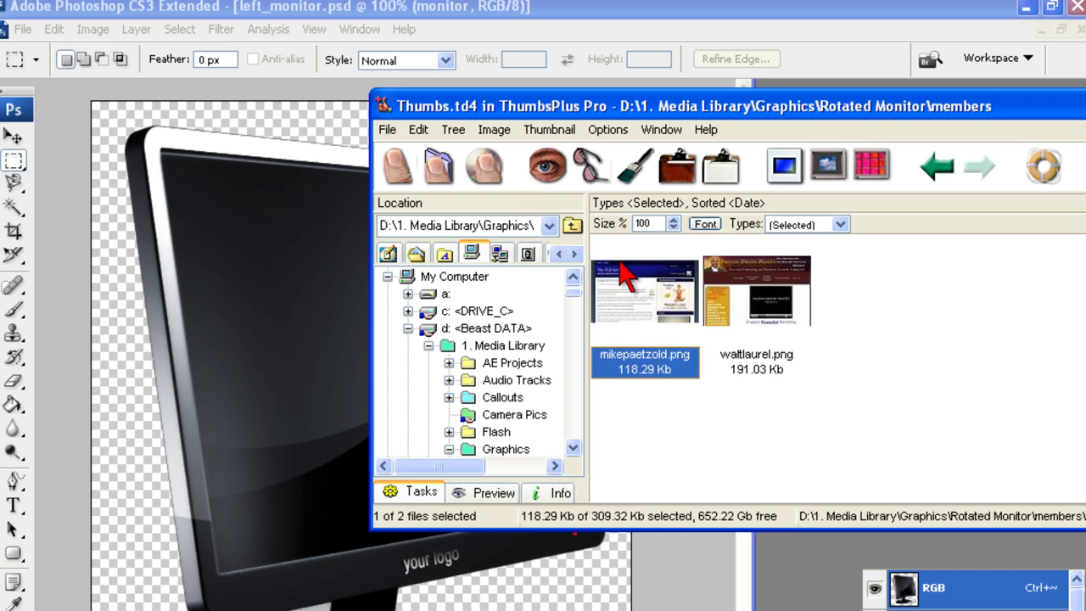
{"action": "left_click_drag", "start_coordinate": [755, 288], "coordinate": [366, 366]}
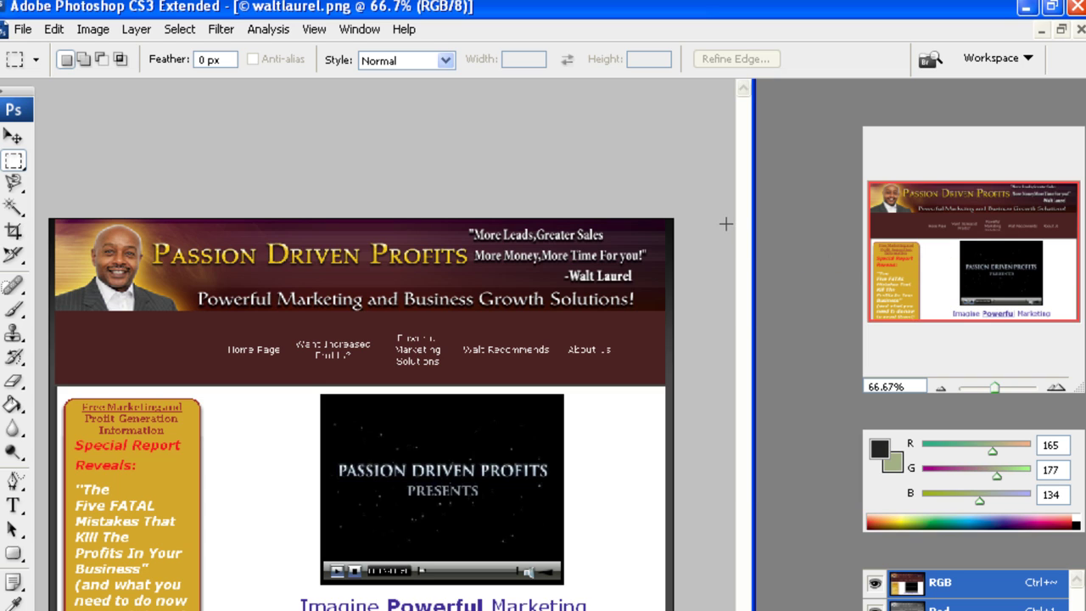
Step: Run the recorded action that fits the screenshot onto the monitor's screen
{"action": "key", "text": "alt+F9"}
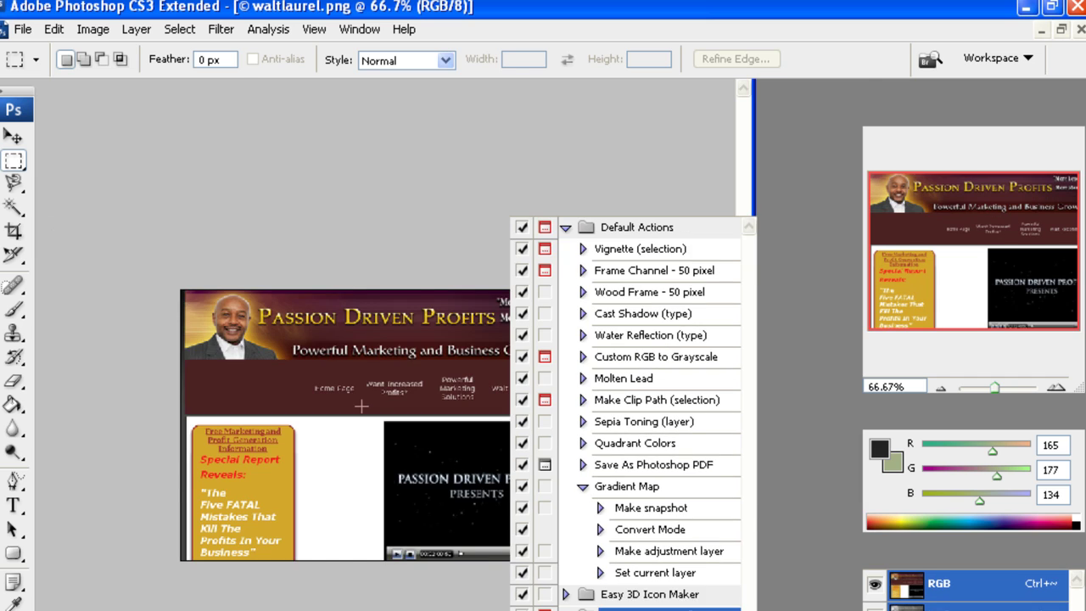
{"action": "key", "text": "c"}
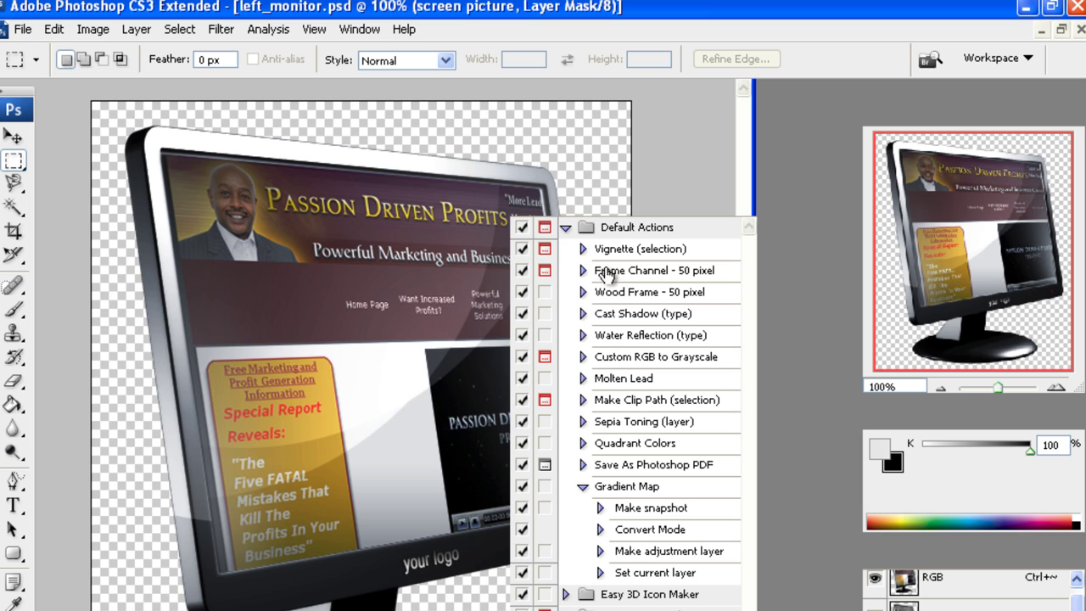
{"action": "left_click", "coordinate": [644, 204]}
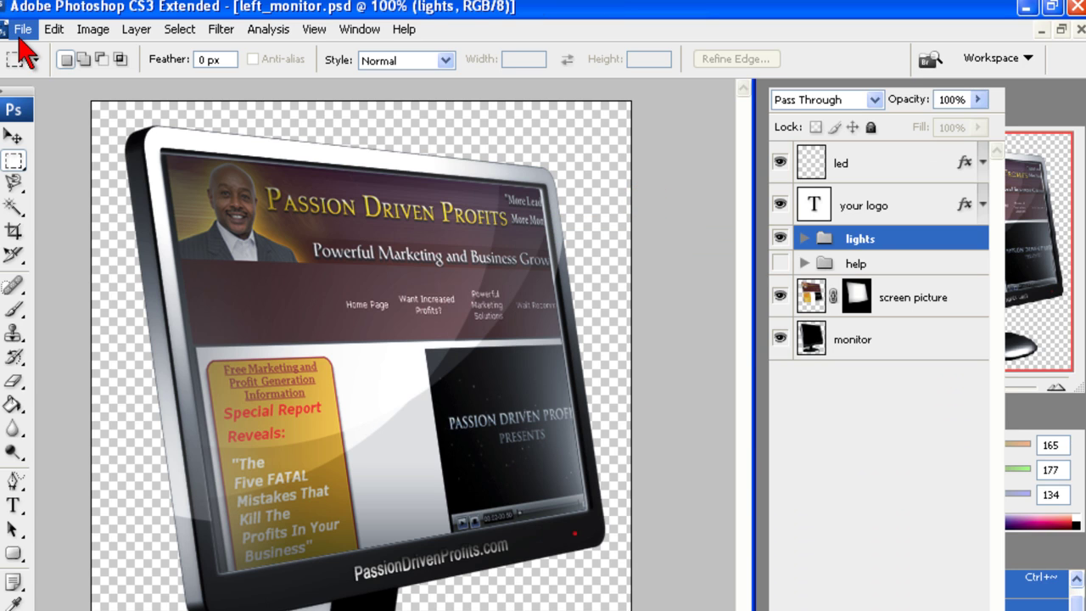
{"action": "left_click", "coordinate": [22, 29]}
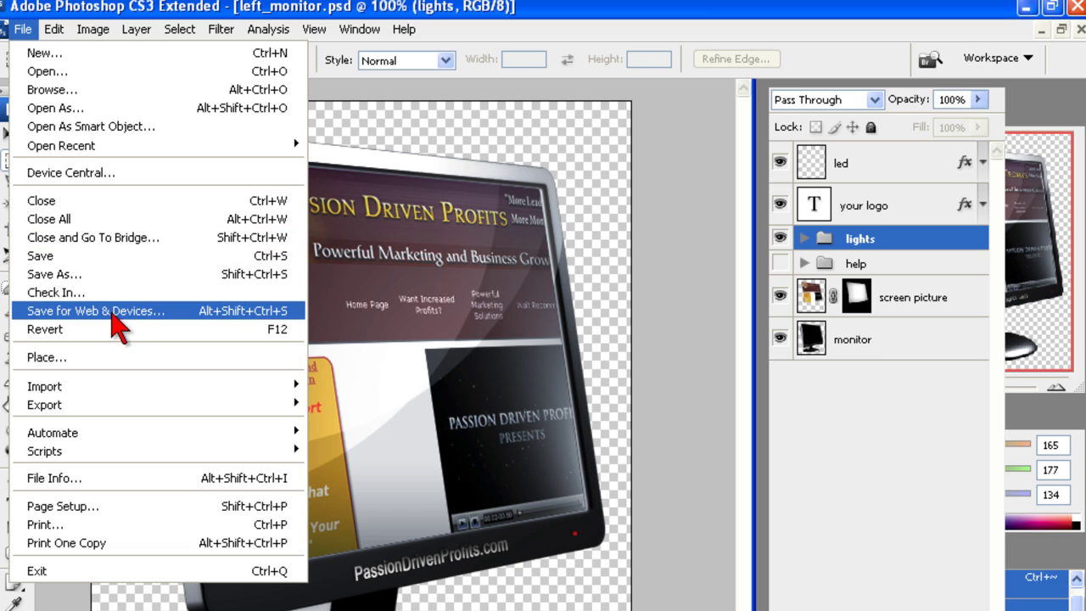
Step: Export the mockup via Save for Web as a transparent PNG-24 named waltlaurel in the members folder
{"action": "left_click", "coordinate": [111, 311]}
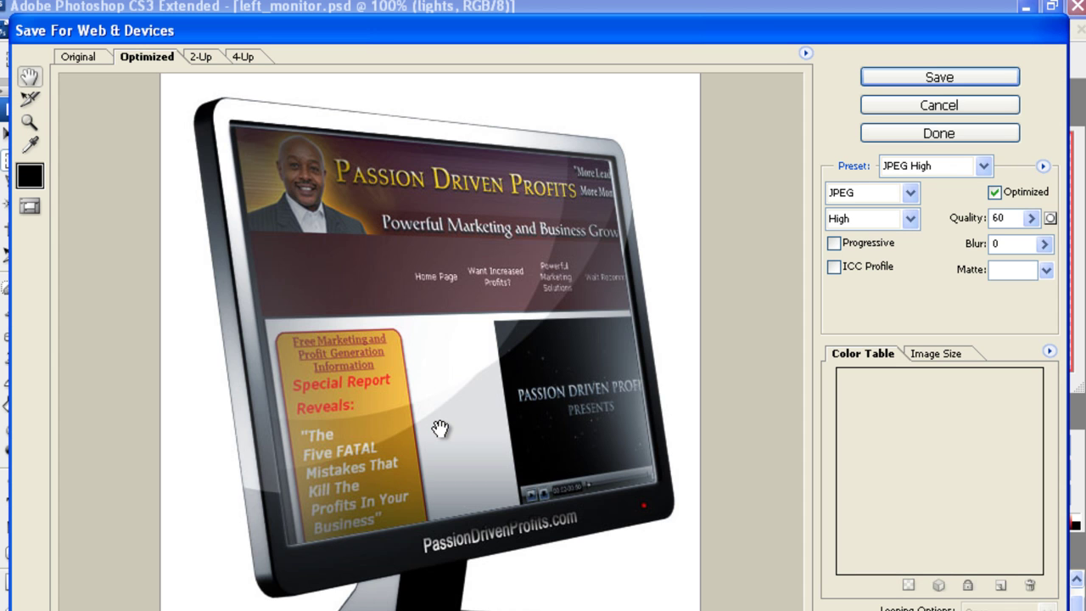
{"action": "left_click", "coordinate": [909, 193]}
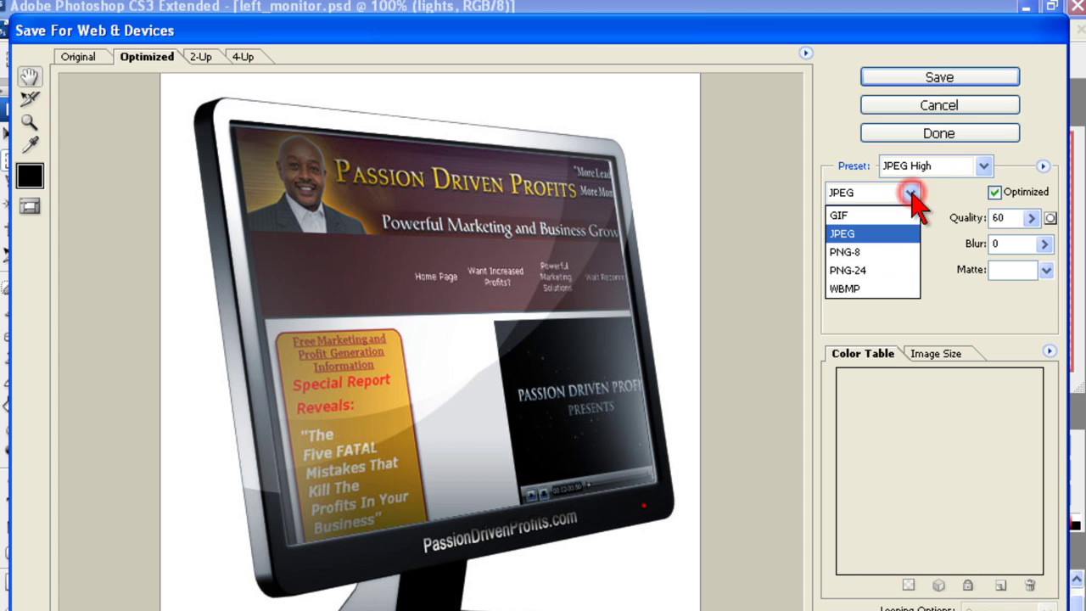
{"action": "left_click", "coordinate": [904, 271]}
{"action": "left_click", "coordinate": [939, 77]}
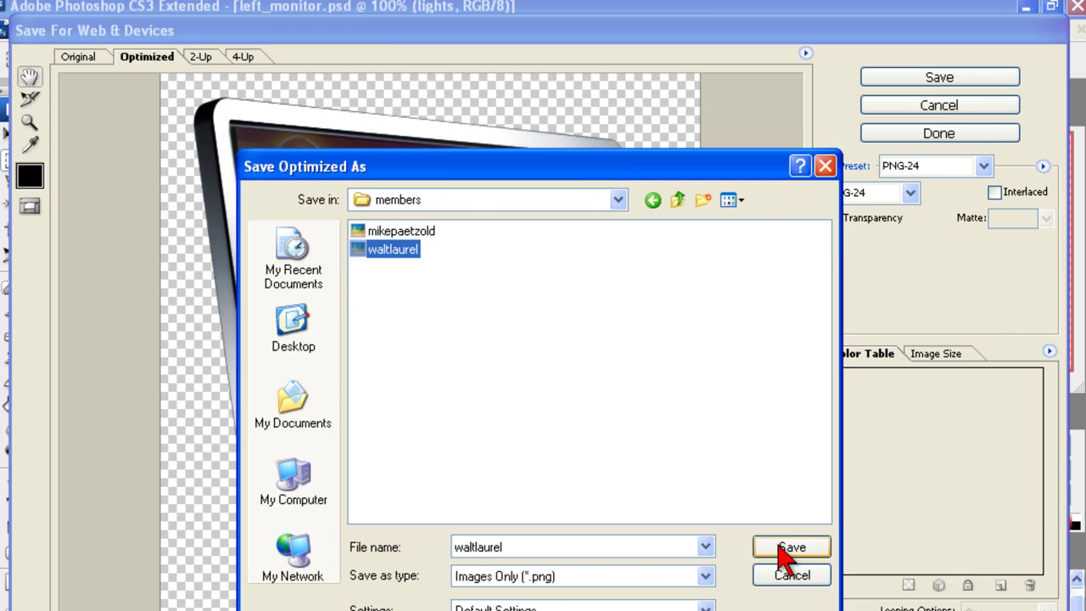
{"action": "left_click", "coordinate": [787, 548]}
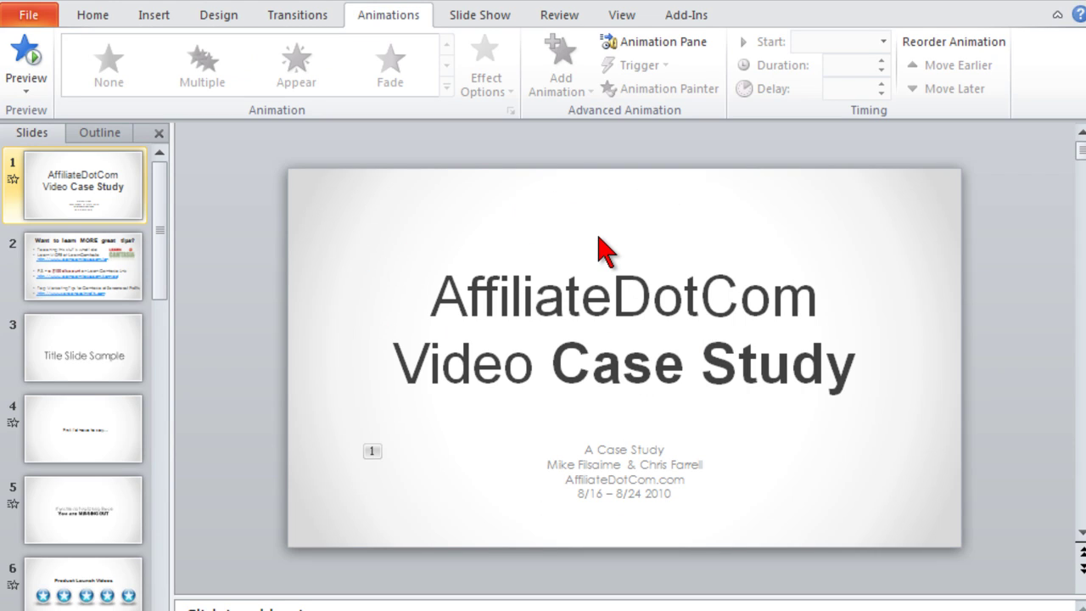
Step: Add a blank slide right after slide 6, Product Launch Videos, and select the new slide 7
{"action": "left_click", "coordinate": [161, 238]}
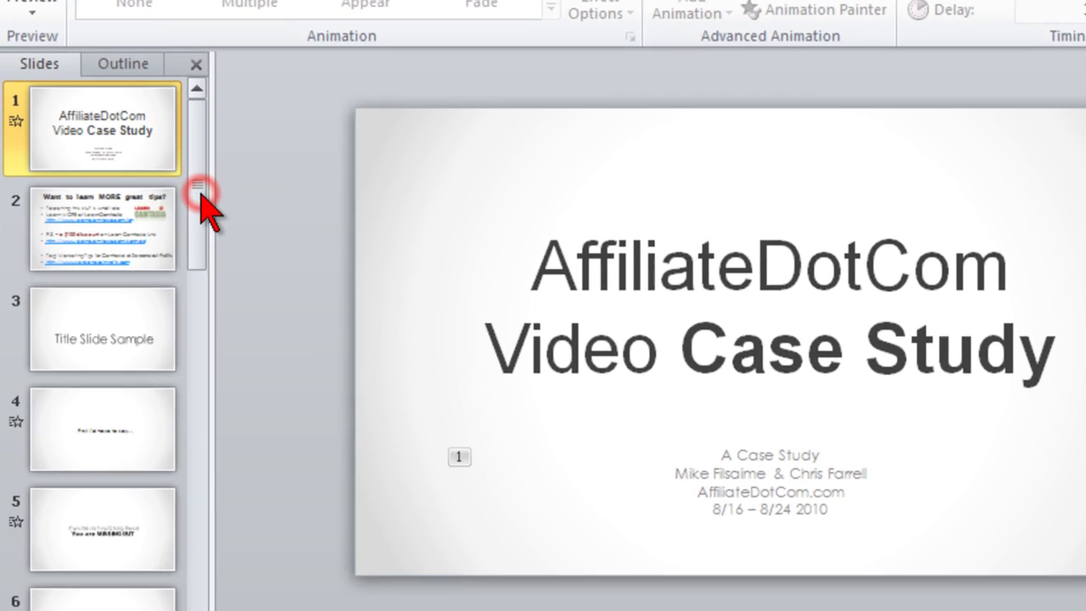
{"action": "left_click_drag", "start_coordinate": [201, 193], "coordinate": [229, 302]}
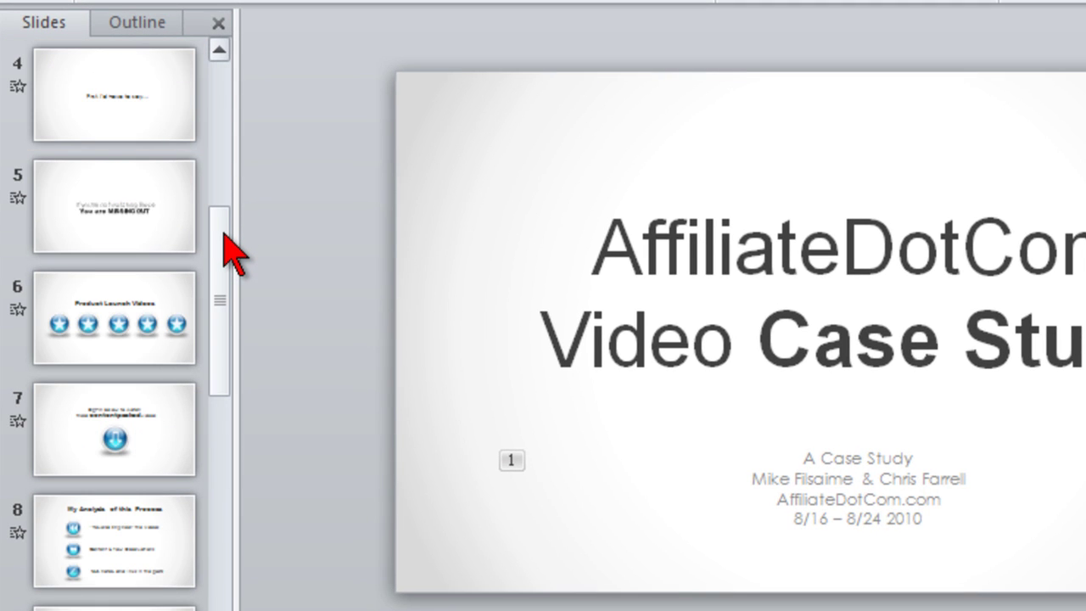
{"action": "left_click", "coordinate": [132, 380]}
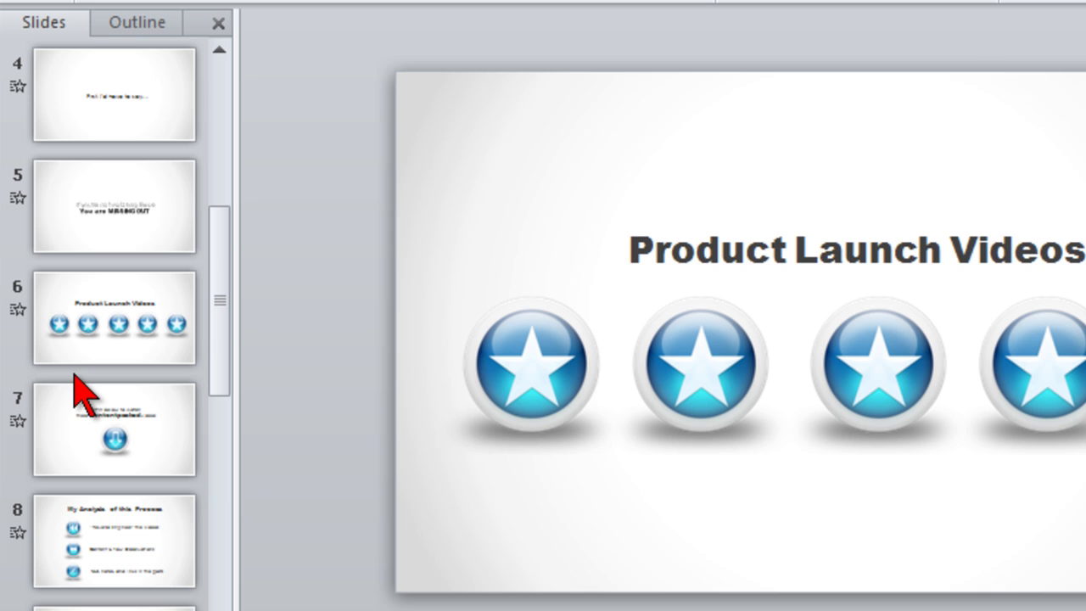
{"action": "right_click", "coordinate": [118, 388]}
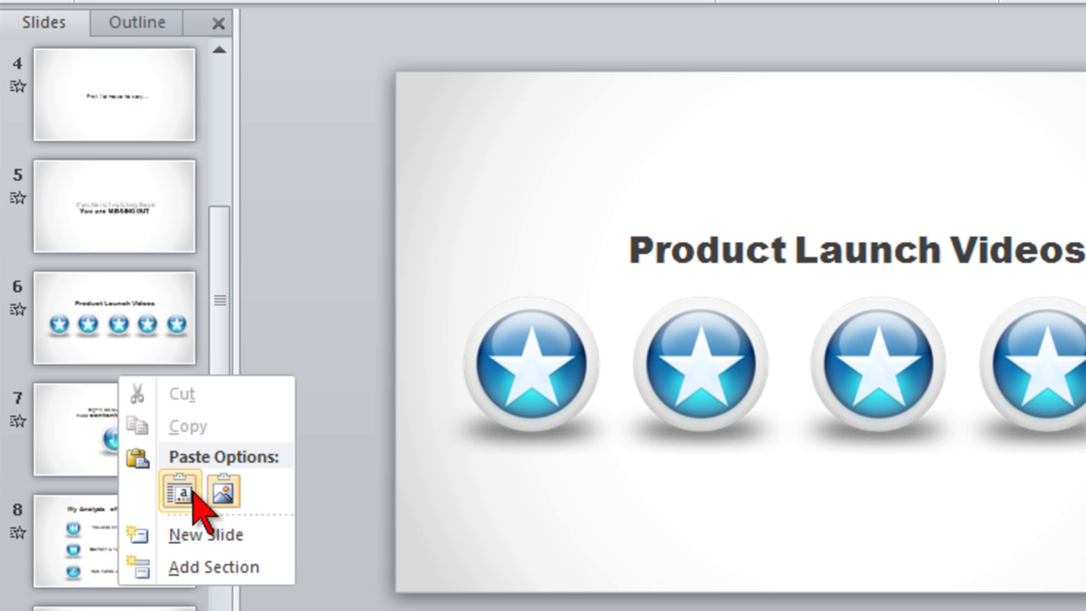
{"action": "left_click", "coordinate": [270, 535]}
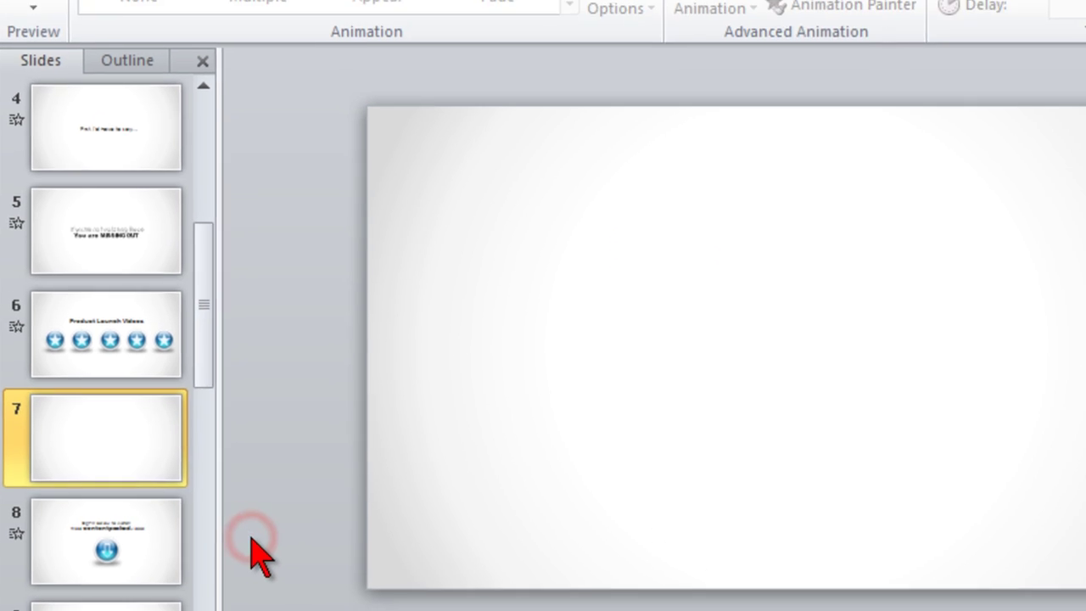
{"action": "left_click", "coordinate": [477, 387]}
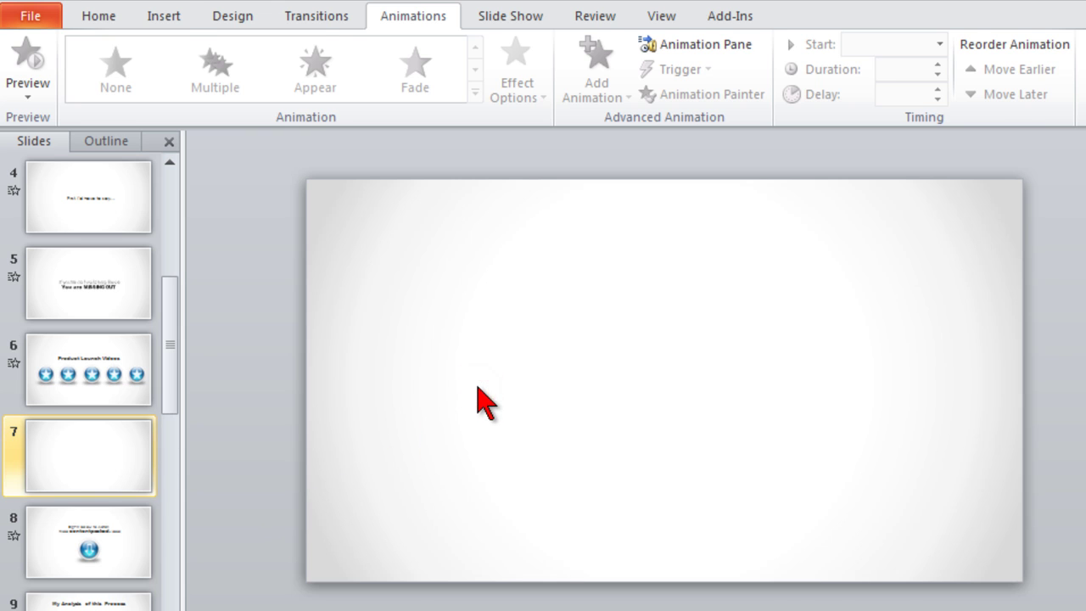
{"action": "left_click", "coordinate": [165, 17]}
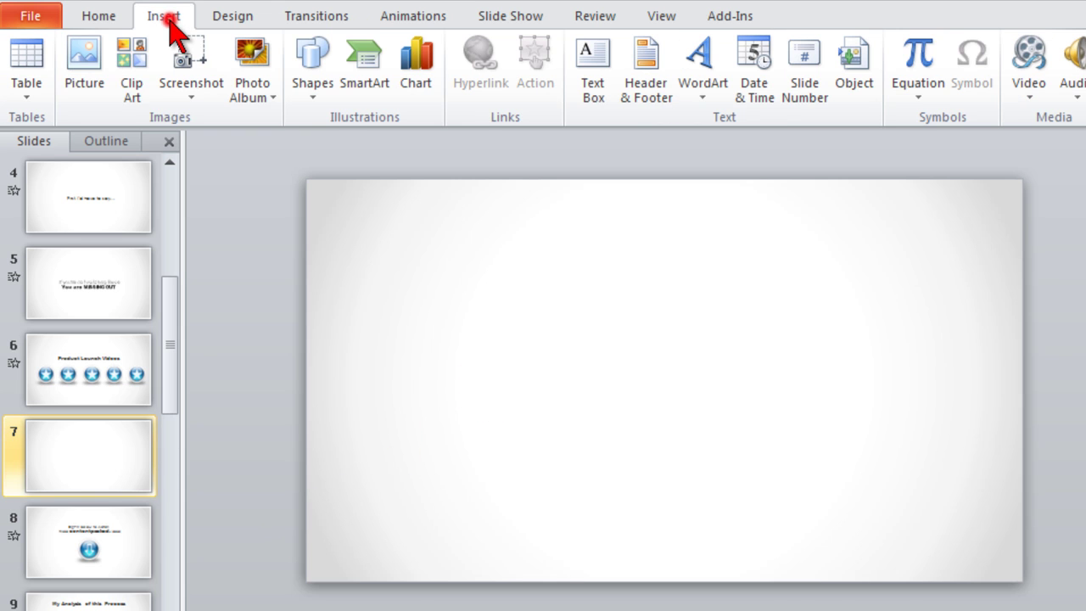
Step: Insert the waltlaurel monitor picture onto slide 7
{"action": "left_click", "coordinate": [77, 74]}
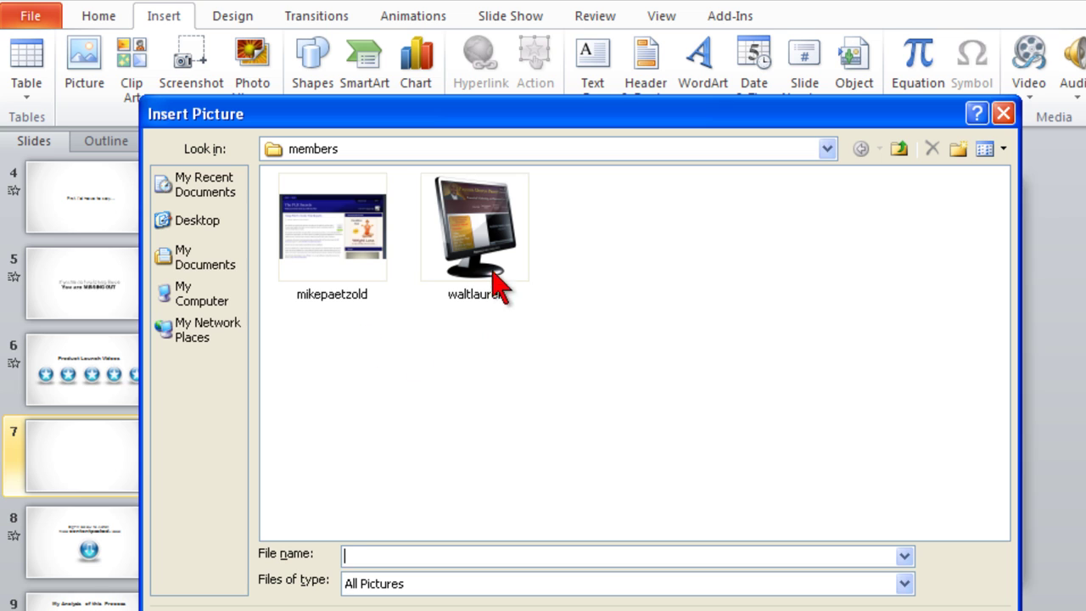
{"action": "left_click", "coordinate": [481, 241]}
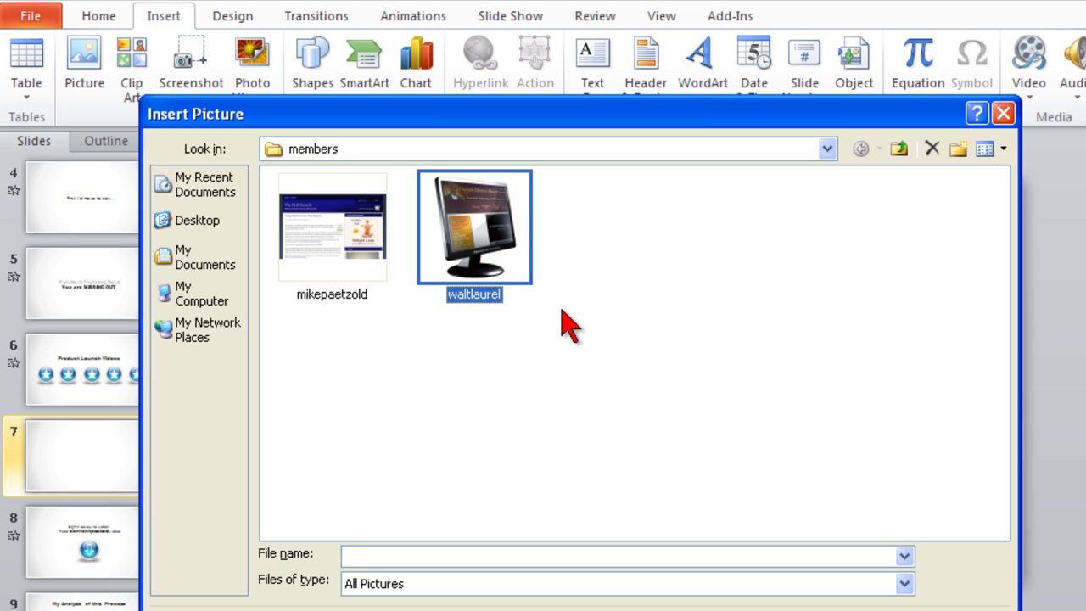
{"action": "key", "text": "Return"}
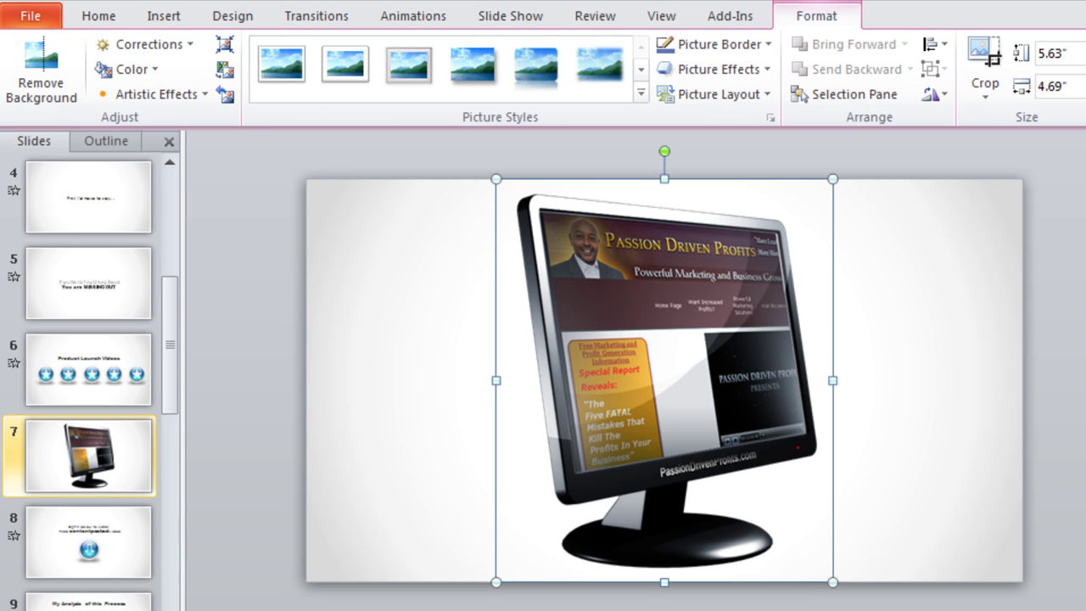
{"action": "left_click", "coordinate": [877, 360]}
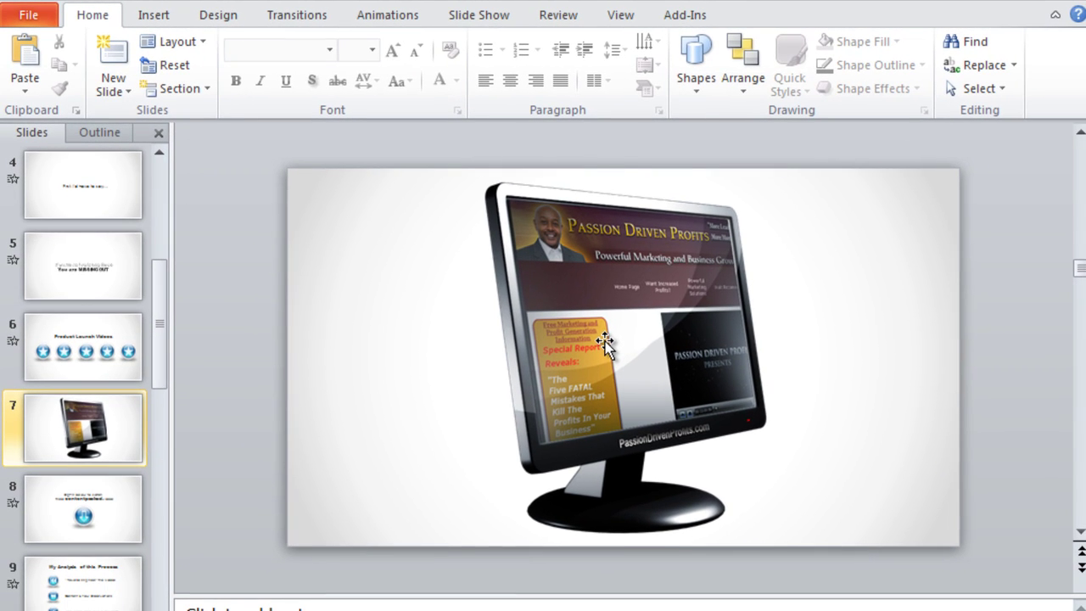
Step: Enlarge the monitor picture, shift it left, and tilt it slightly counterclockwise to overhang the edges
{"action": "left_click", "coordinate": [604, 342]}
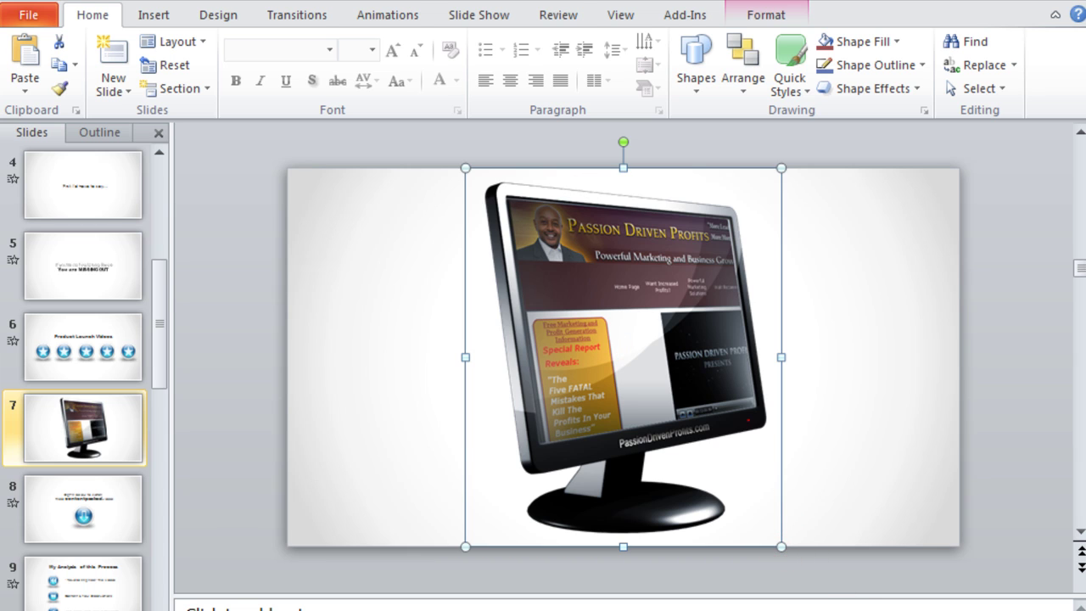
{"action": "mouse_move", "coordinate": [781, 546]}
{"action": "left_mouse_down"}
{"action": "mouse_move", "coordinate": [888, 594]}
{"action": "mouse_move", "coordinate": [888, 610]}
{"action": "left_mouse_up"}
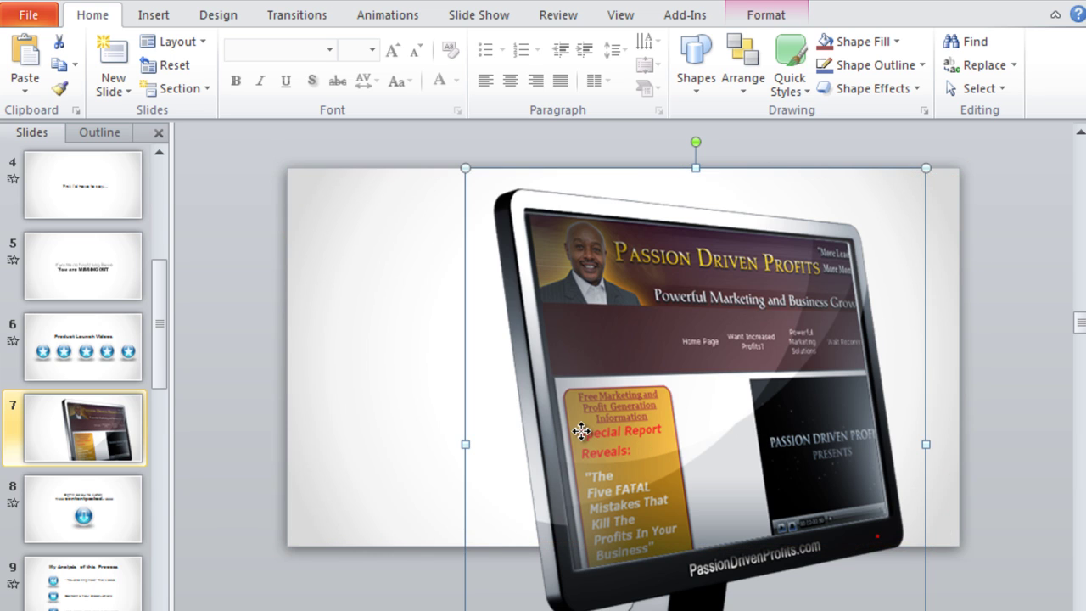
{"action": "left_click_drag", "start_coordinate": [579, 432], "coordinate": [579, 432]}
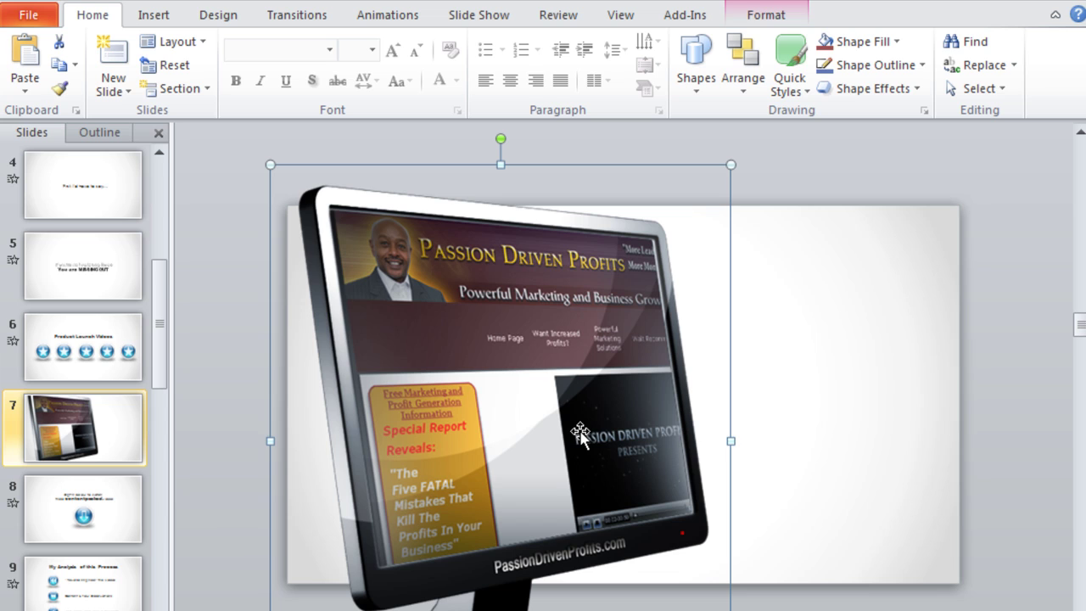
{"action": "key", "text": "Escape"}
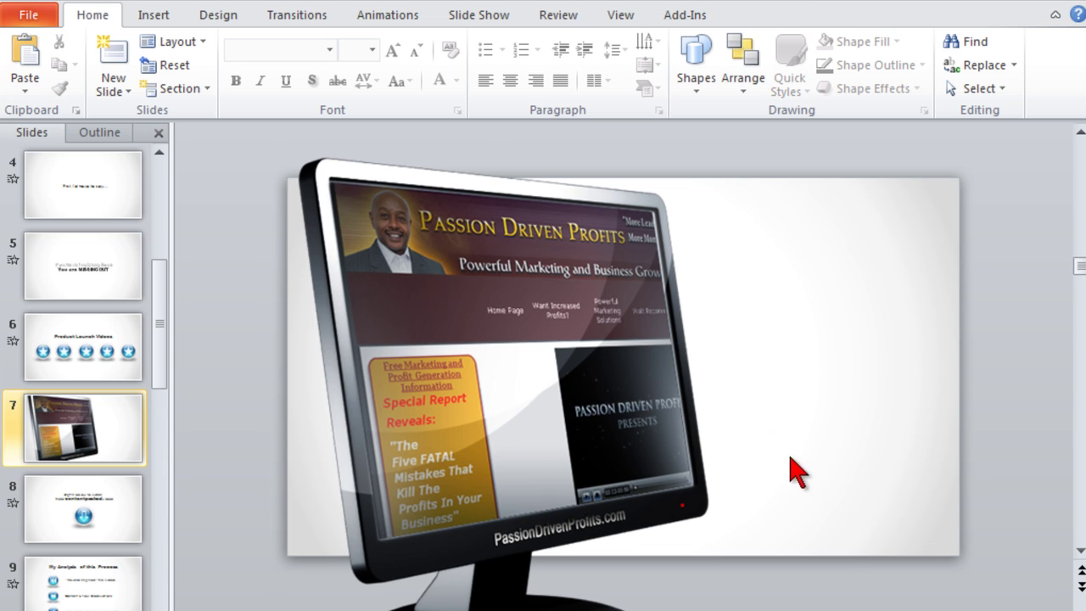
{"action": "left_click", "coordinate": [538, 428]}
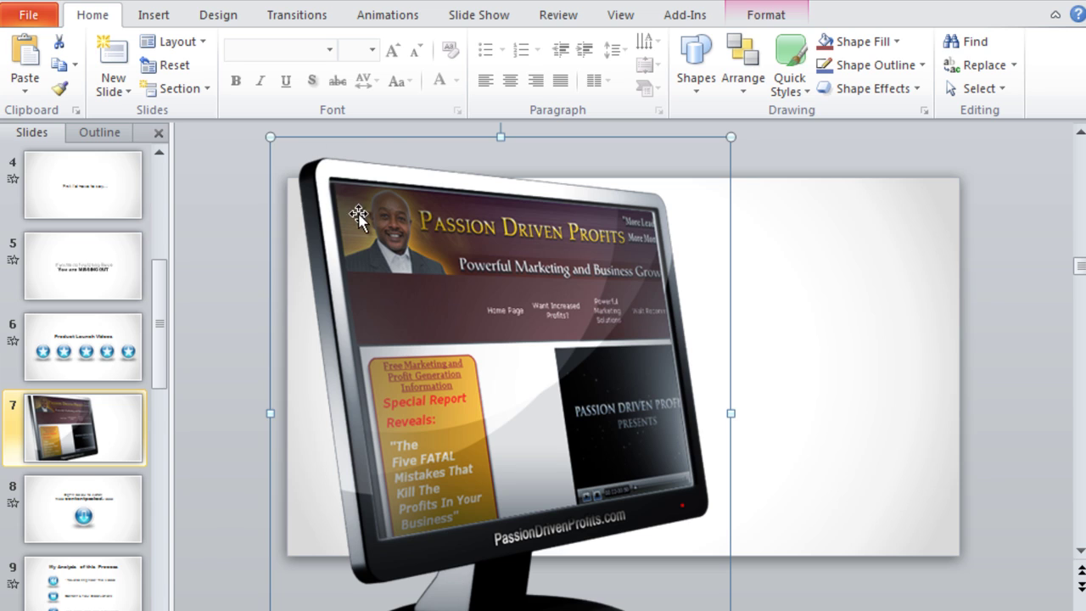
{"action": "left_click_drag", "start_coordinate": [727, 138], "coordinate": [680, 158]}
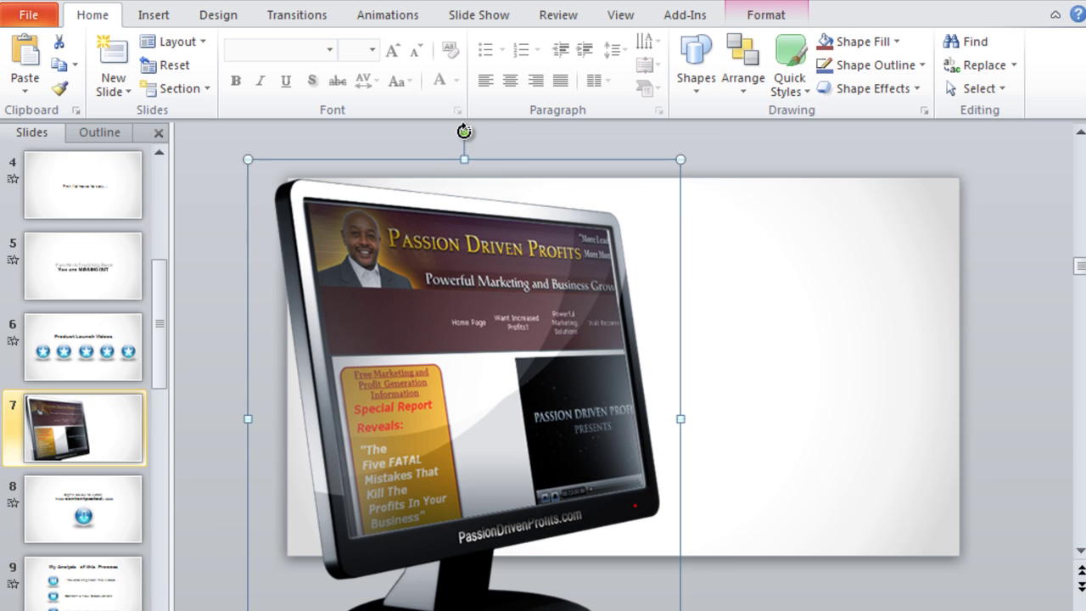
{"action": "left_click_drag", "start_coordinate": [464, 131], "coordinate": [431, 136]}
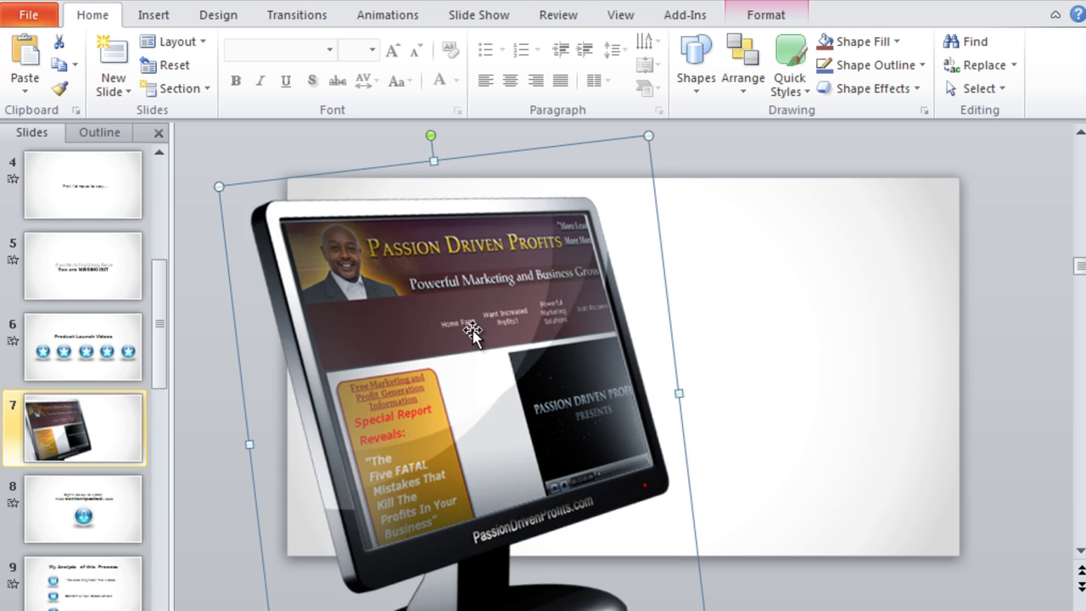
{"action": "left_click_drag", "start_coordinate": [500, 333], "coordinate": [512, 329]}
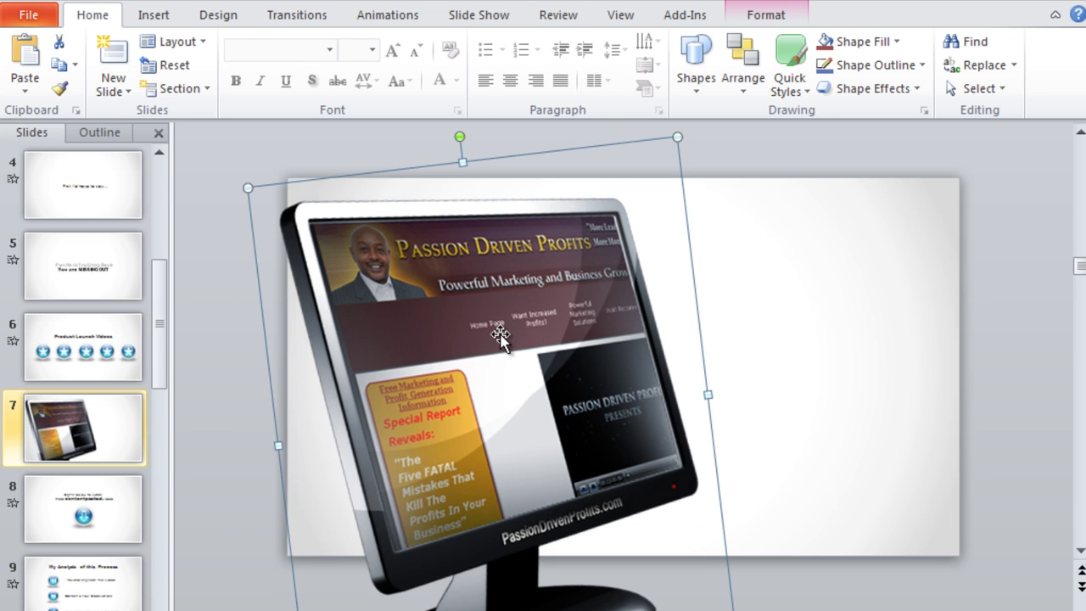
{"action": "key", "text": "alt+n"}
Step: Apply a parallel 3-D rotation effect to the monitor picture
{"action": "left_click", "coordinate": [761, 25]}
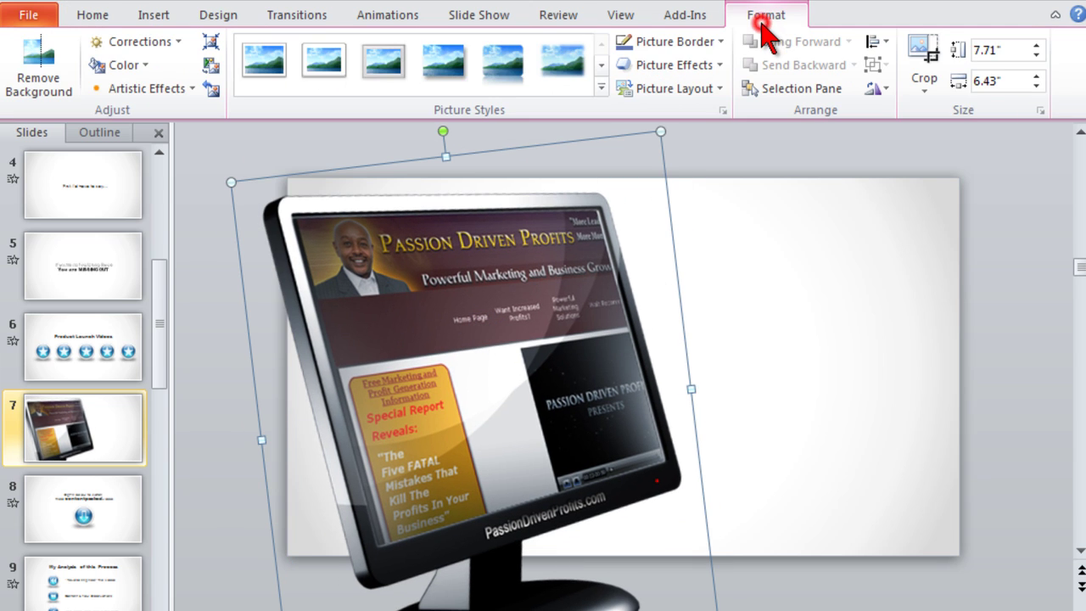
{"action": "left_click", "coordinate": [719, 66]}
{"action": "mouse_move", "coordinate": [739, 397]}
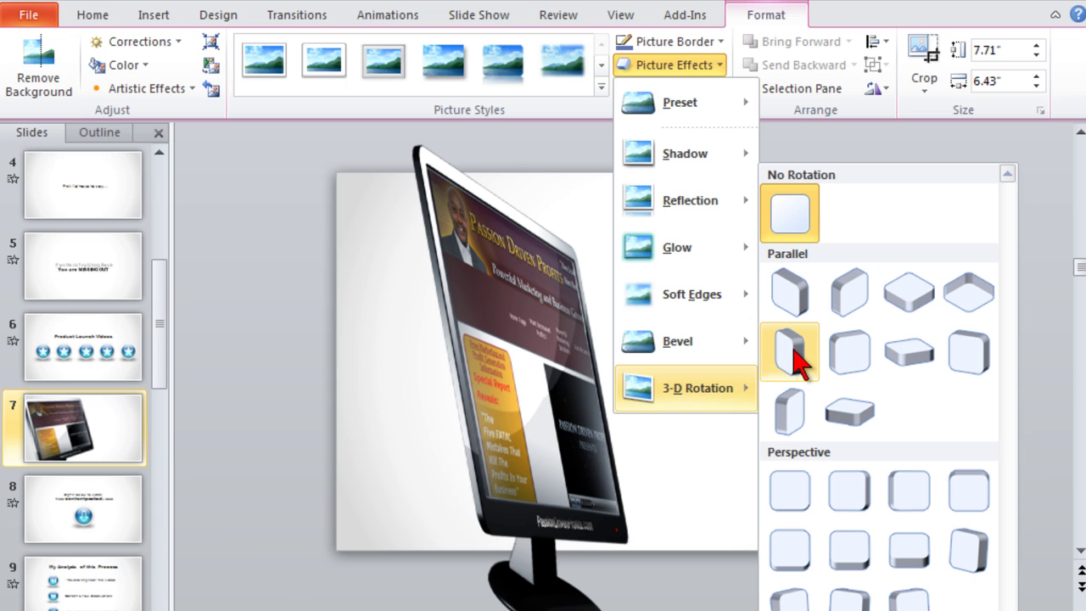
{"action": "left_click", "coordinate": [793, 407]}
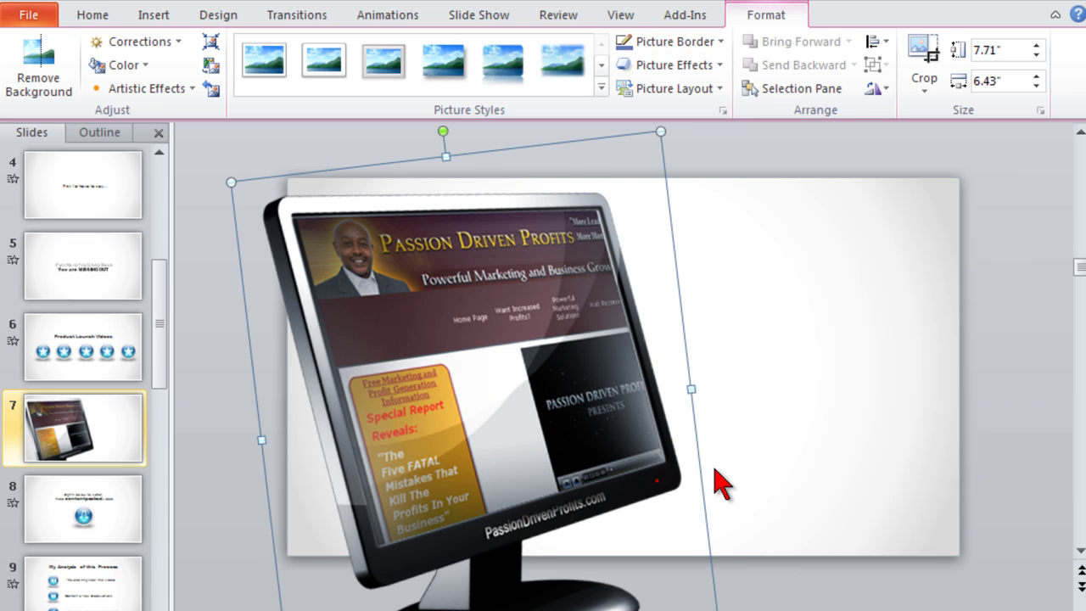
{"action": "left_click", "coordinate": [717, 324]}
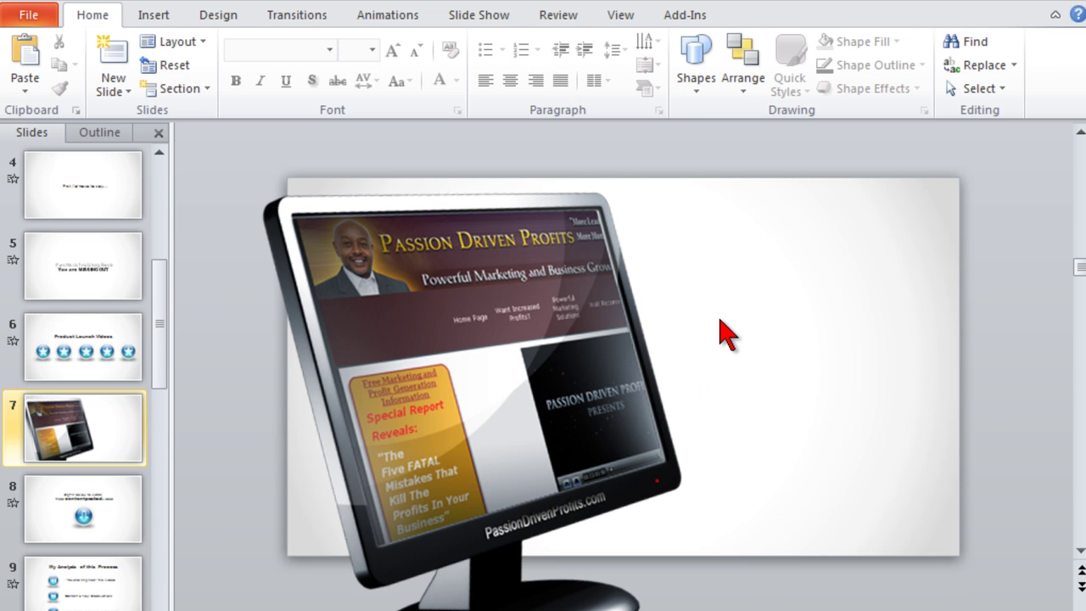
Step: Move the monitor picture up so it overhangs the slide edges, then go to slide 11
{"action": "left_click", "coordinate": [719, 331]}
{"action": "left_click_drag", "start_coordinate": [649, 150], "coordinate": [666, 131]}
{"action": "key", "text": "ctrl+z"}
{"action": "left_click", "coordinate": [513, 354]}
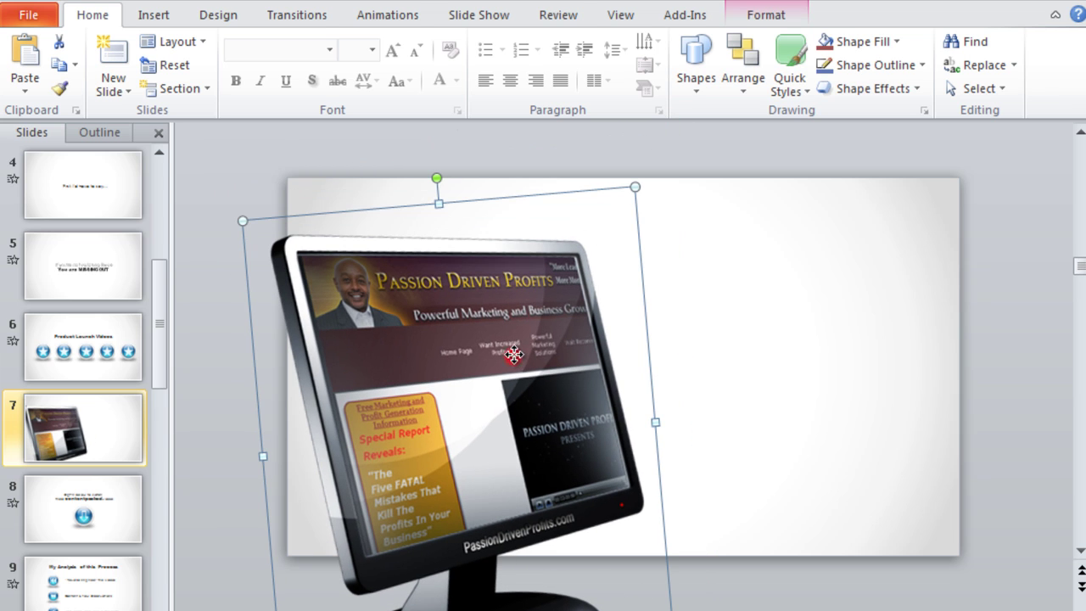
{"action": "left_click_drag", "start_coordinate": [517, 313], "coordinate": [518, 317]}
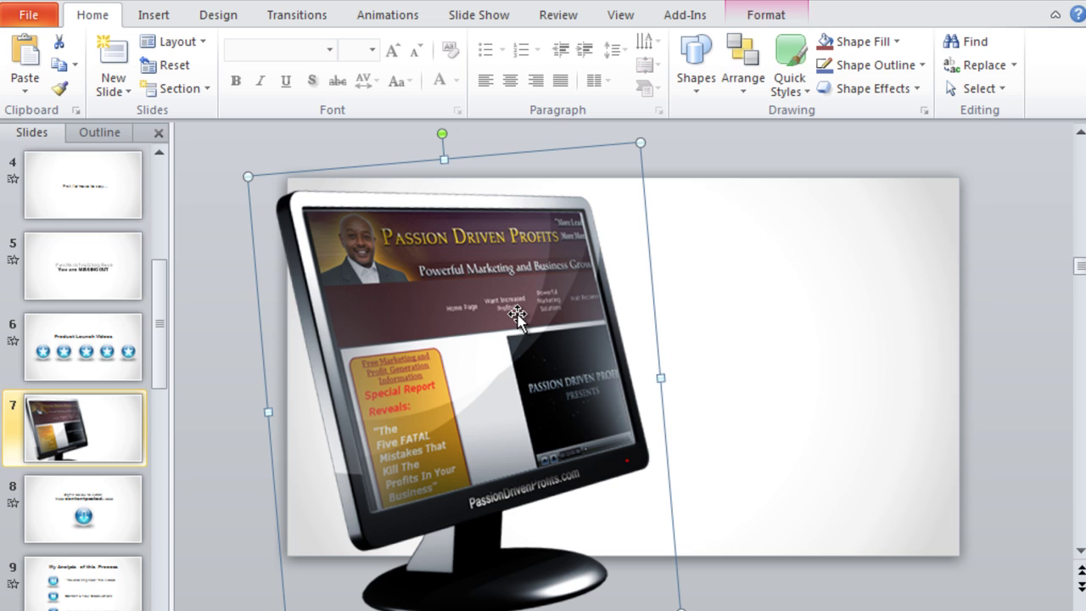
{"action": "left_click", "coordinate": [801, 357]}
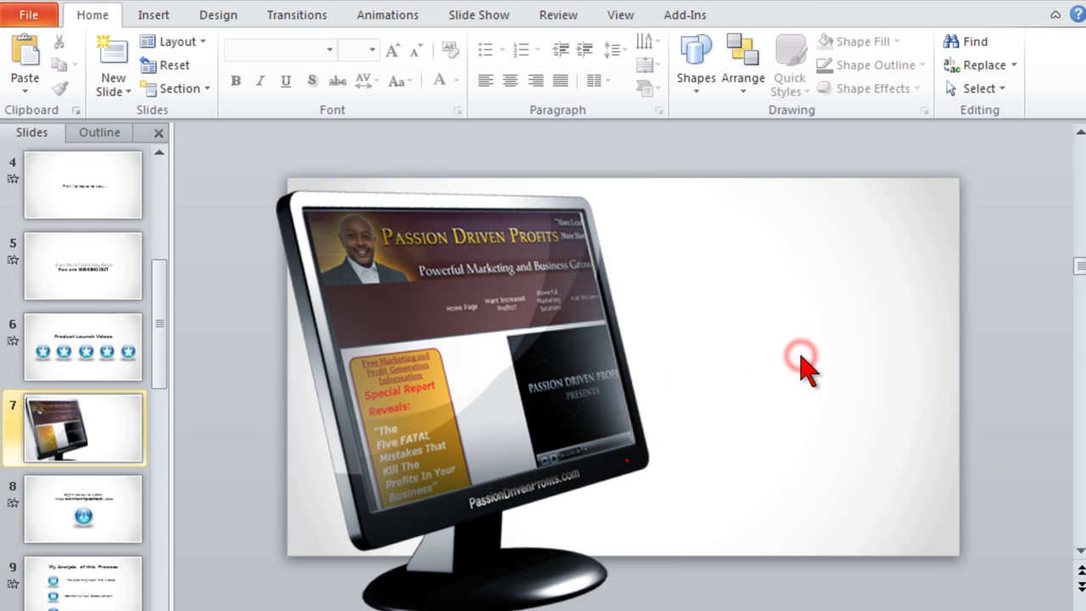
{"action": "scroll", "coordinate": [85, 424], "scroll_direction": "down", "scroll_amount": 3}
{"action": "left_click", "coordinate": [103, 494]}
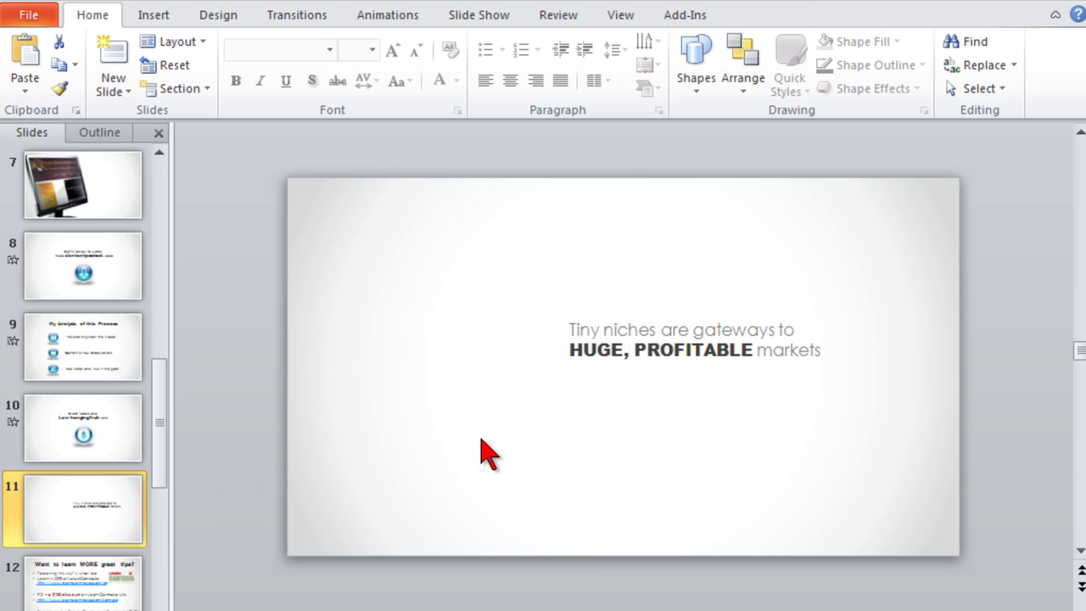
Step: Copy slide 11's Tiny niches text box and paste it onto slide 7 using the destination theme
{"action": "left_click", "coordinate": [594, 330]}
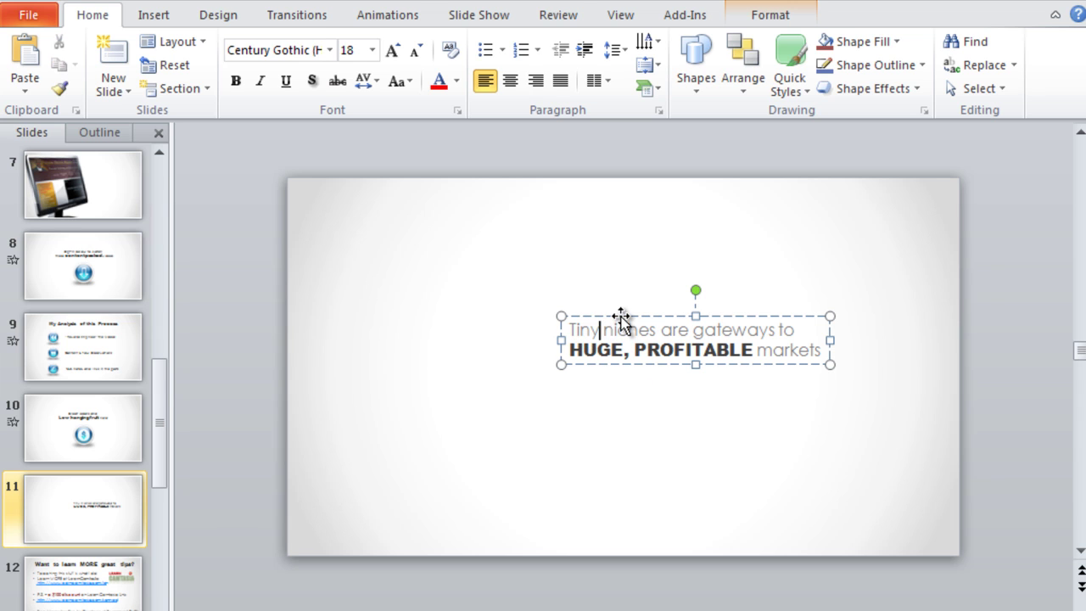
{"action": "right_click", "coordinate": [621, 318]}
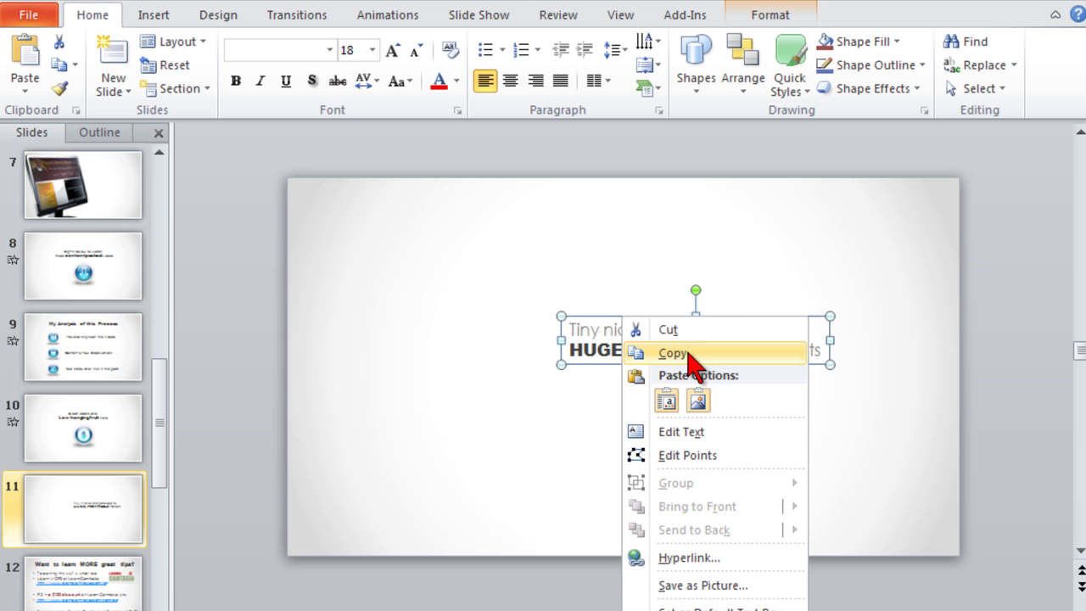
{"action": "left_click", "coordinate": [687, 354]}
{"action": "scroll", "coordinate": [134, 465], "scroll_direction": "up", "scroll_amount": 2}
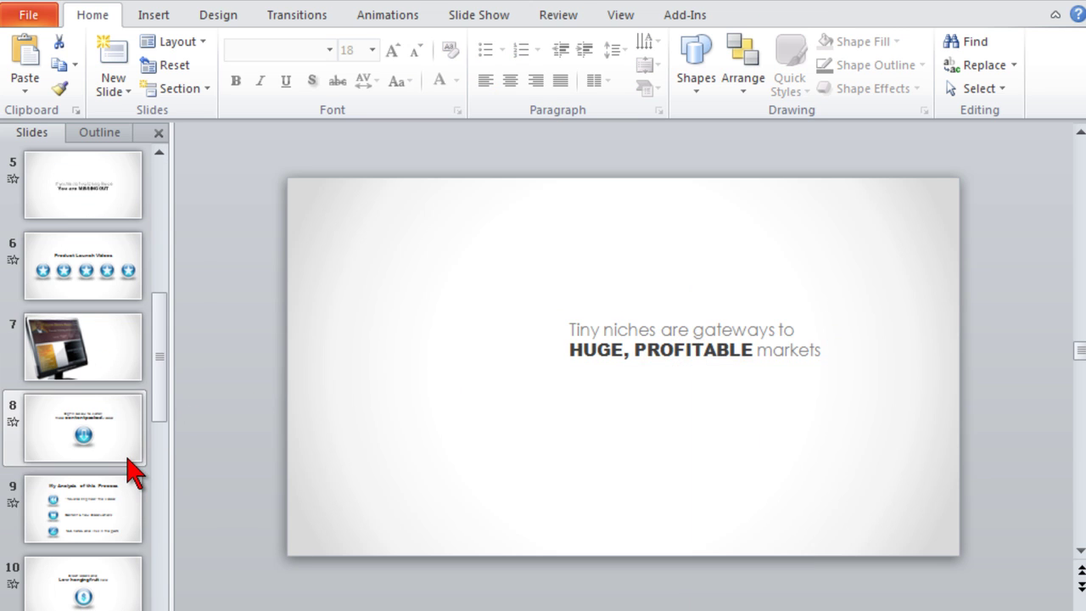
{"action": "left_click", "coordinate": [127, 374]}
{"action": "right_click", "coordinate": [689, 274]}
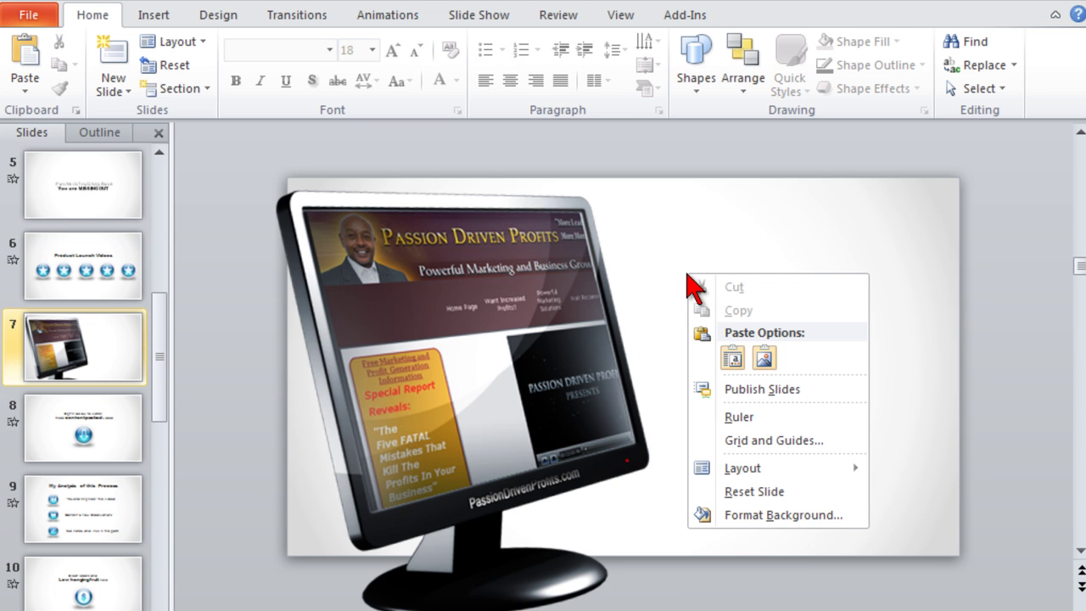
{"action": "left_click", "coordinate": [734, 352]}
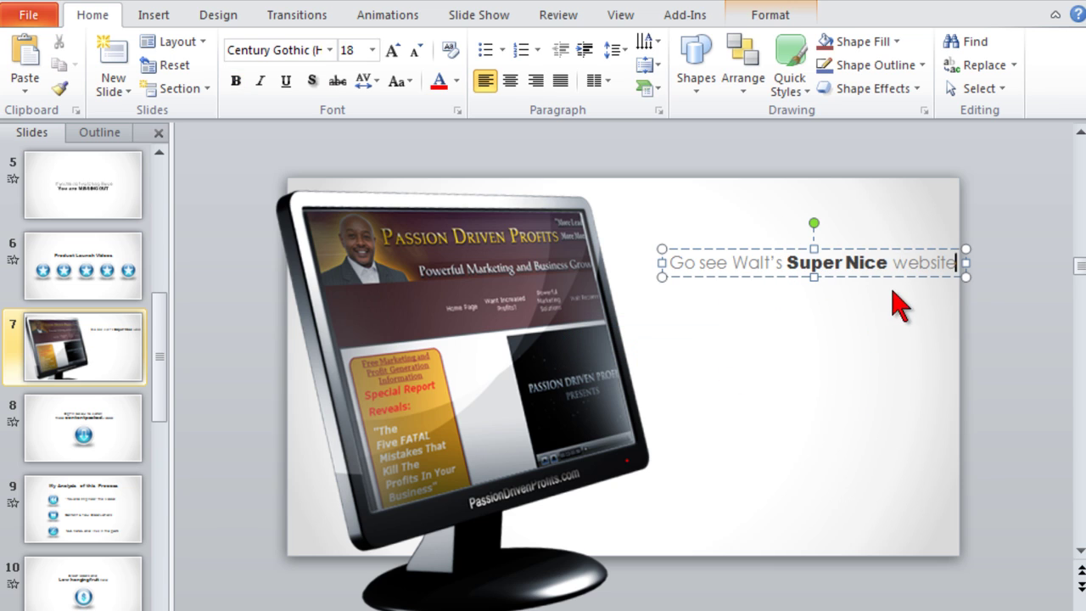
Step: Nudge the caption left, enlarge its text to 24 pt and centre it
{"action": "left_click_drag", "start_coordinate": [886, 276], "coordinate": [865, 296]}
{"action": "key", "text": "ctrl+shift+period"}
{"action": "key", "text": "ctrl+shift+period"}
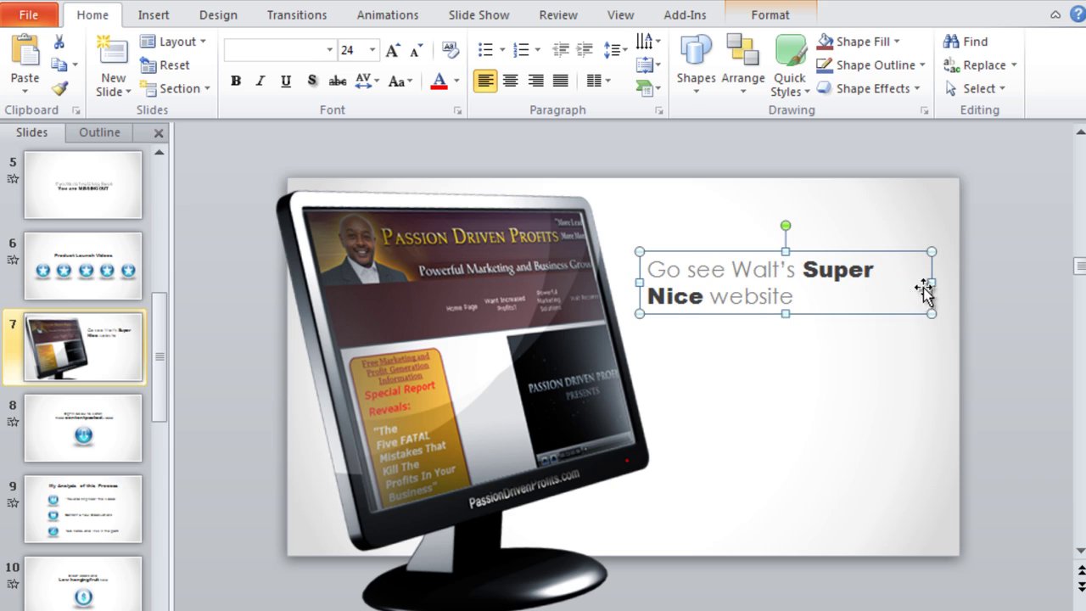
{"action": "left_click", "coordinate": [509, 81]}
{"action": "left_click", "coordinate": [784, 378]}
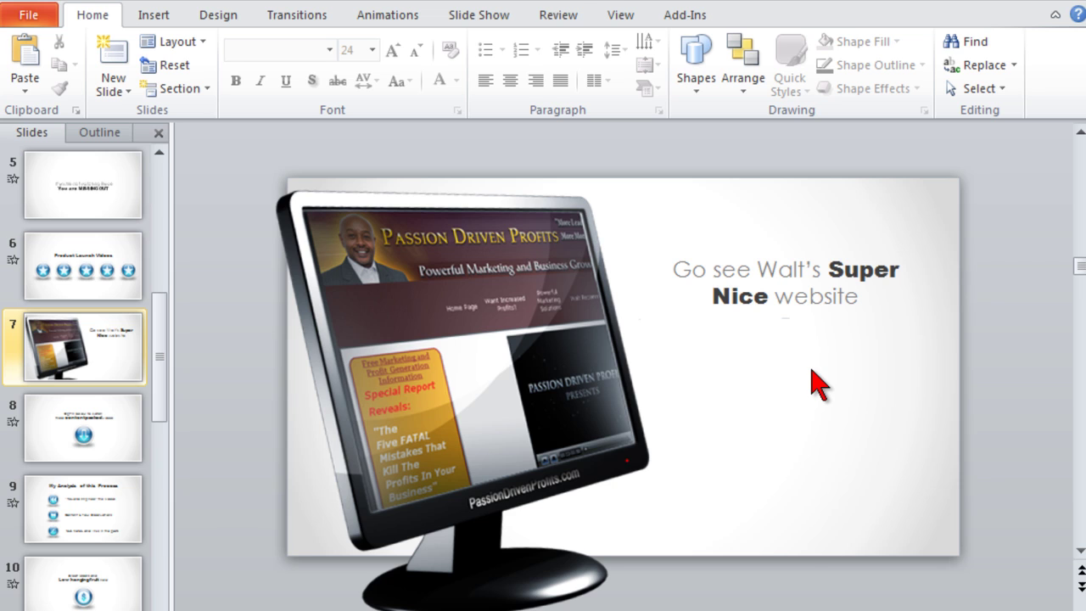
Step: Copy slide 8's download arrow animations onto slide 7's monitor picture with Animation Painter
{"action": "left_click", "coordinate": [132, 439]}
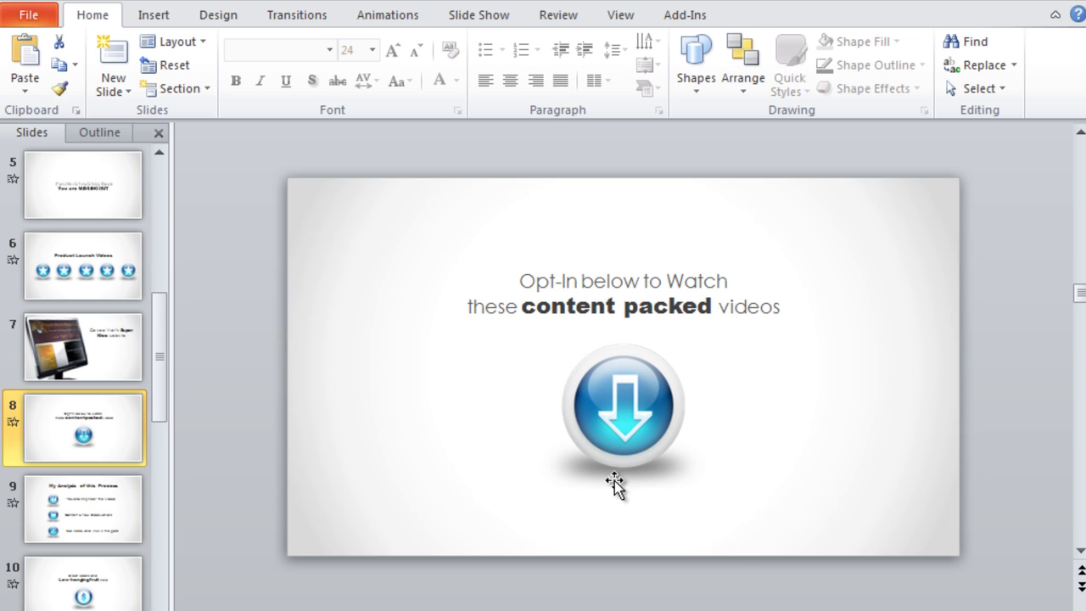
{"action": "left_click", "coordinate": [606, 390]}
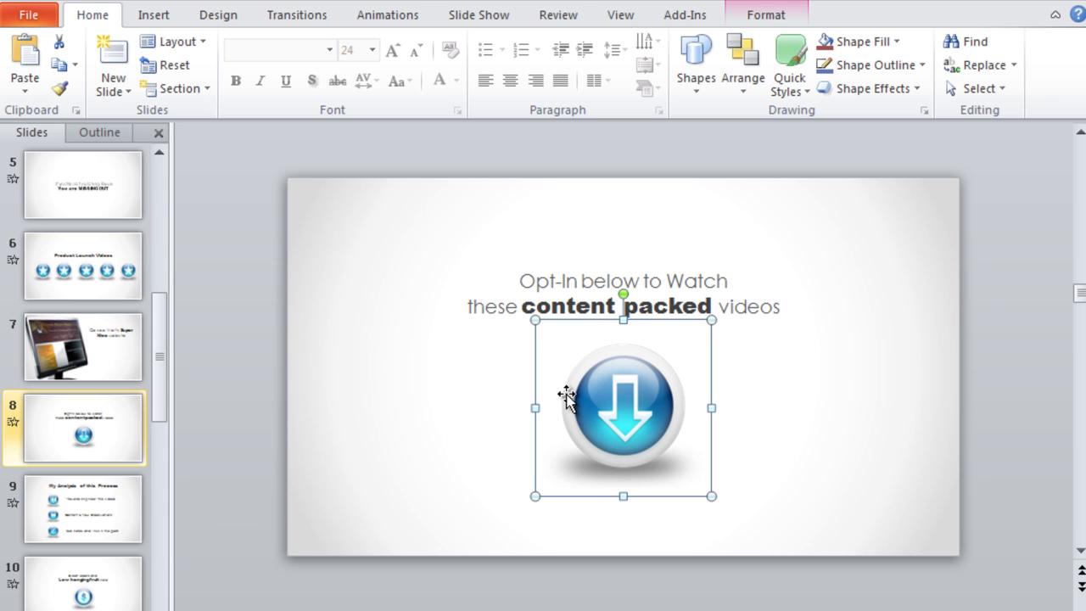
{"action": "left_click", "coordinate": [387, 16]}
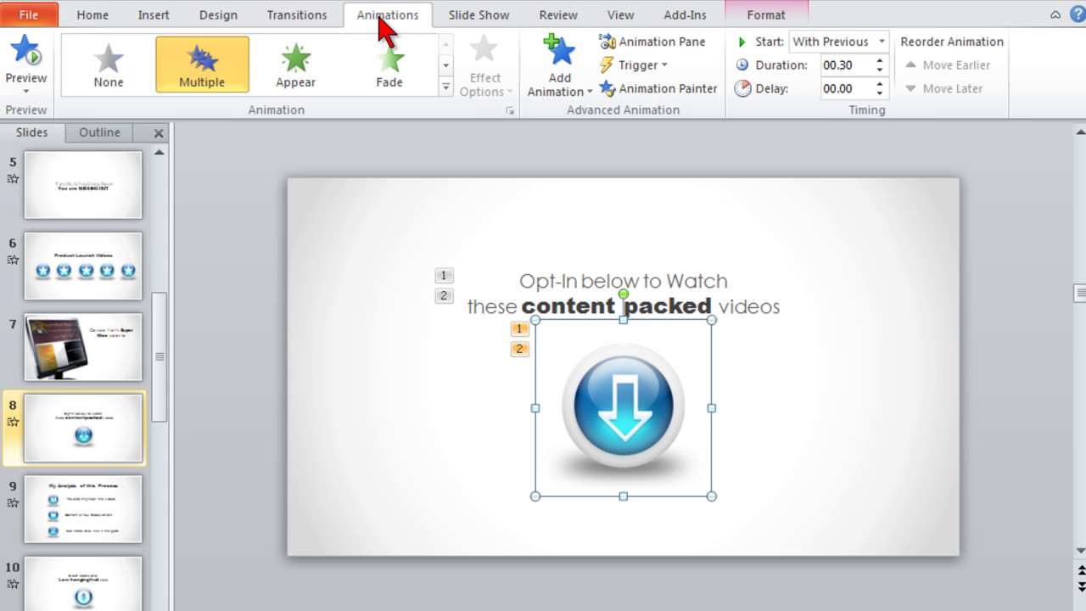
{"action": "left_click", "coordinate": [654, 88]}
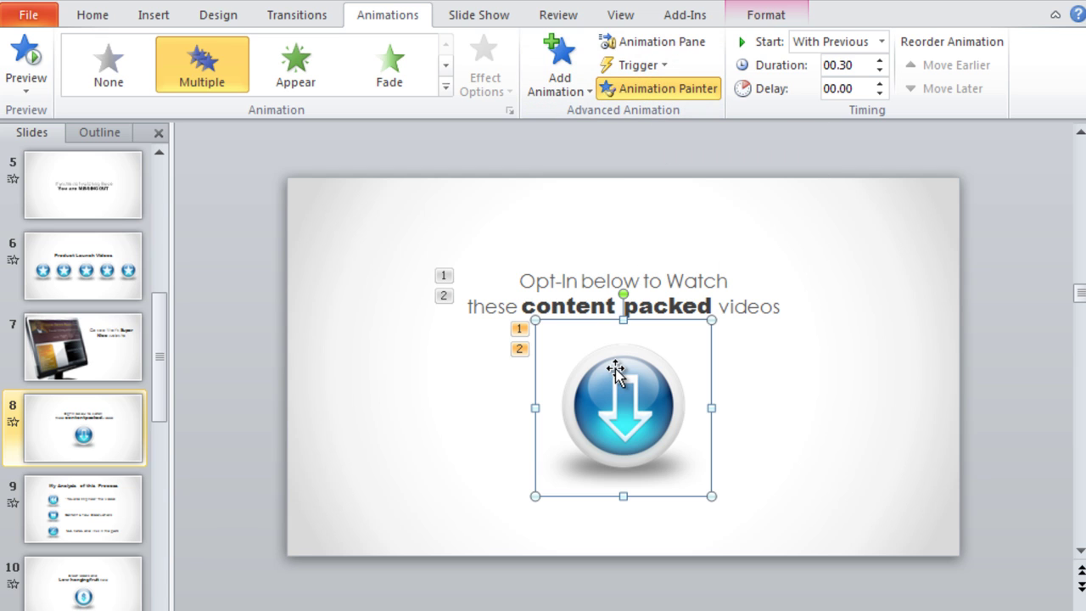
{"action": "left_click", "coordinate": [133, 351]}
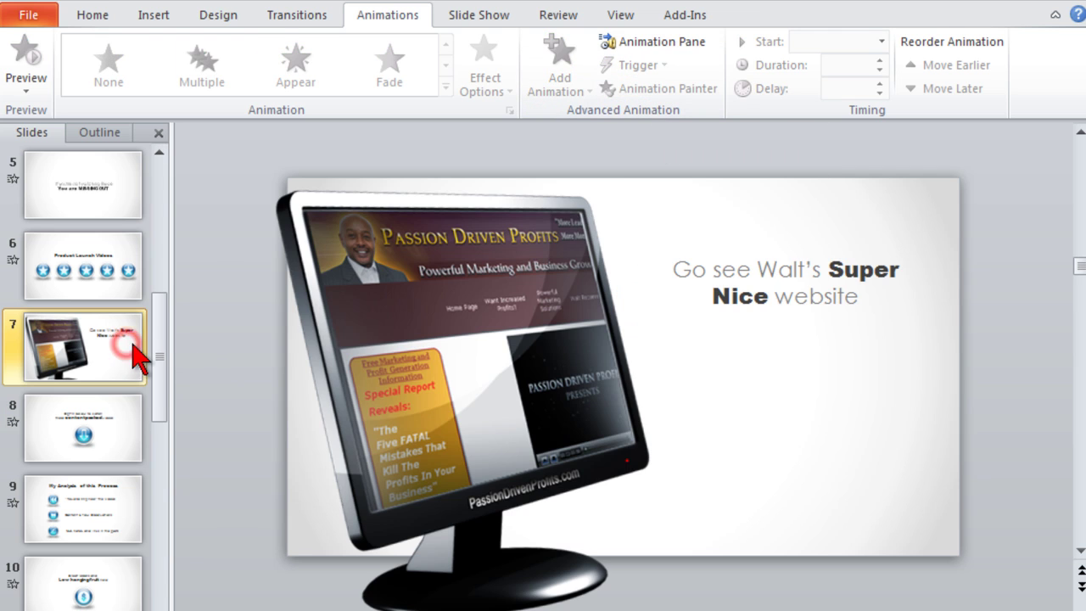
{"action": "left_click", "coordinate": [475, 382]}
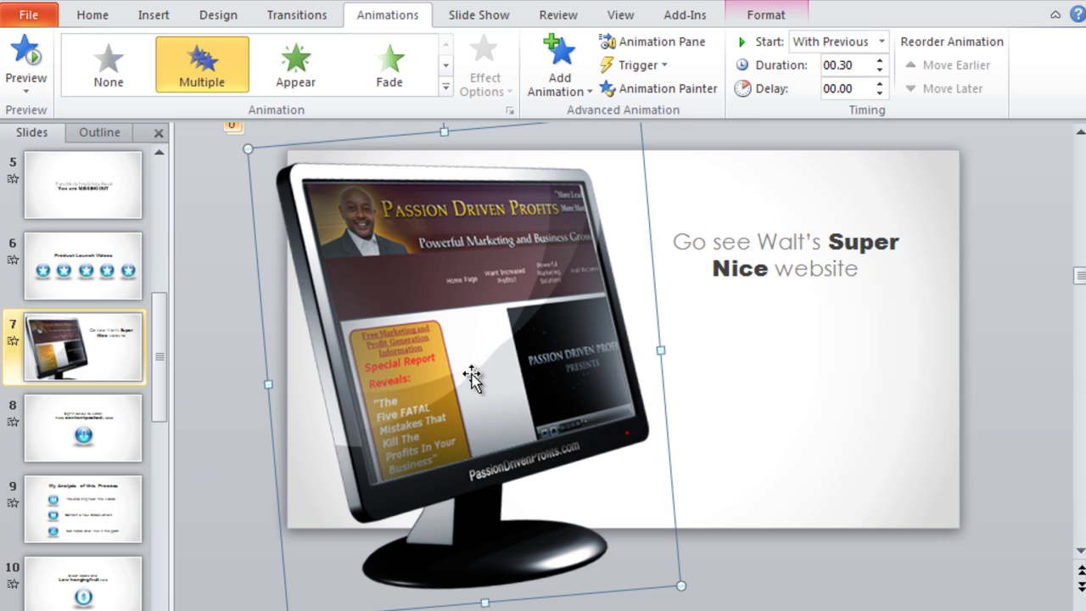
Step: Paint slide 10's Great lessons text animations onto slide 7's caption, reordering its entrance right after the monitor
{"action": "left_click", "coordinate": [650, 42]}
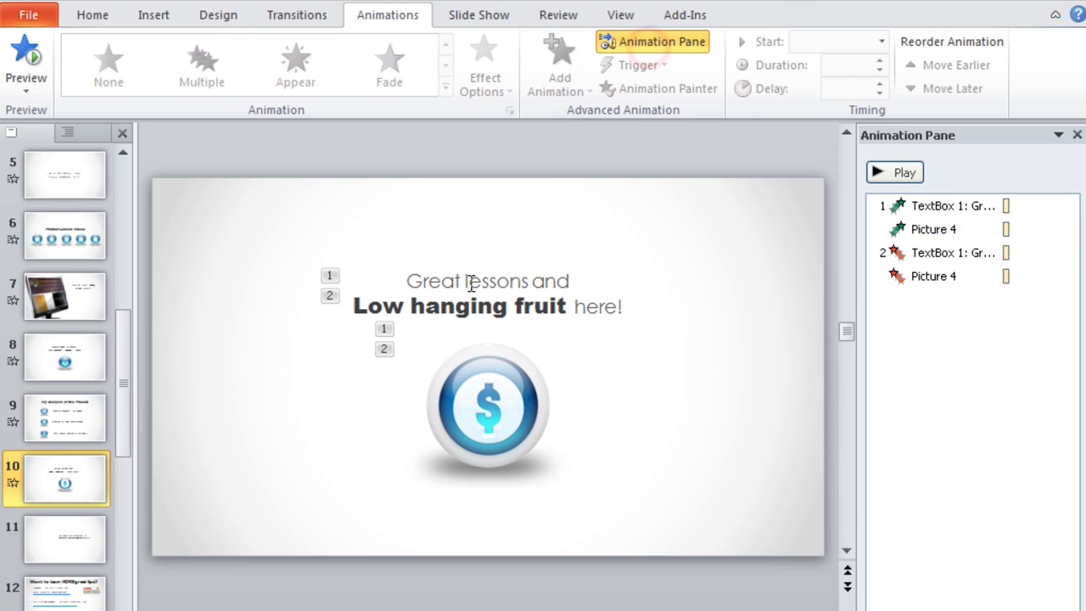
{"action": "left_click", "coordinate": [469, 283]}
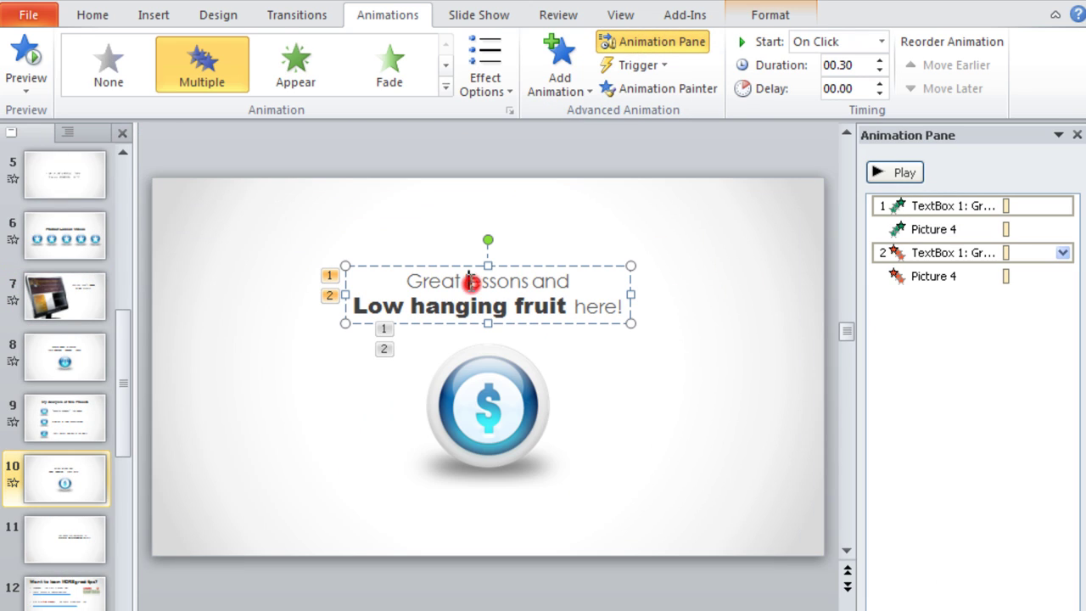
{"action": "left_click", "coordinate": [476, 266]}
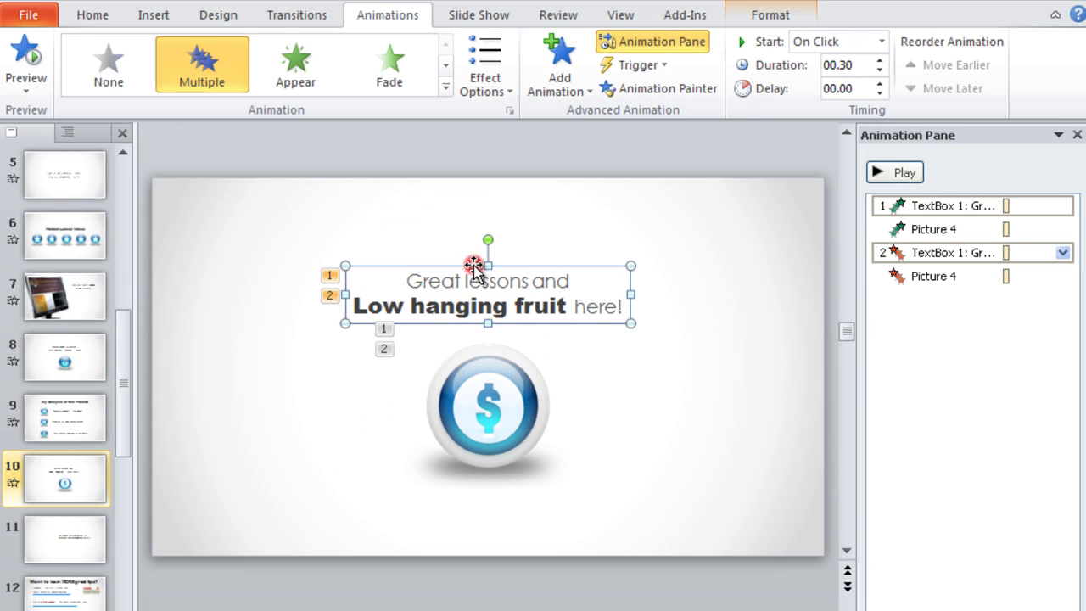
{"action": "left_click", "coordinate": [625, 88]}
{"action": "left_click", "coordinate": [64, 297]}
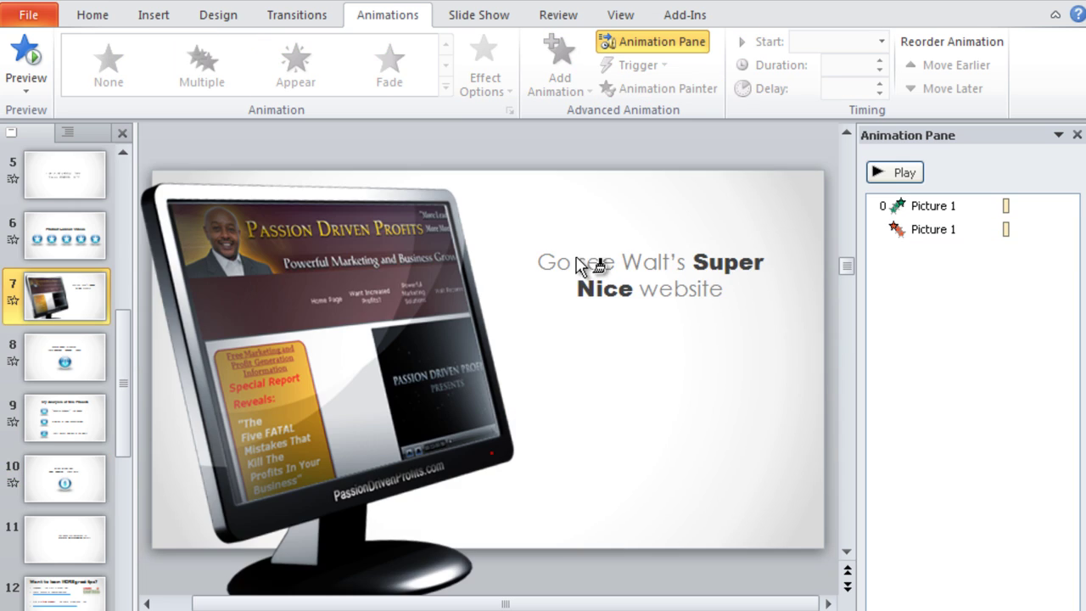
{"action": "left_click", "coordinate": [575, 270]}
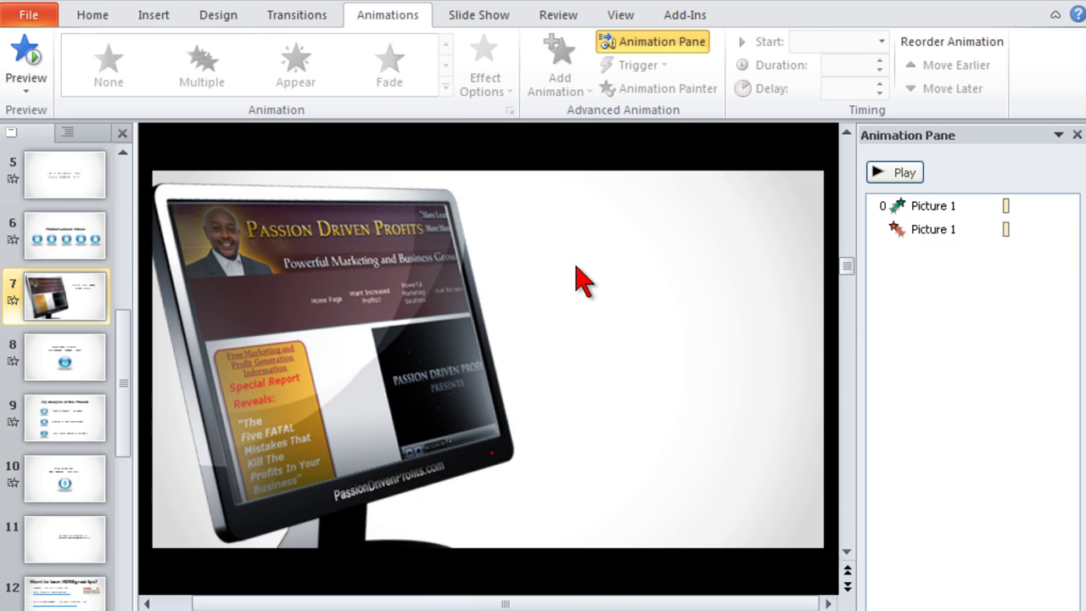
{"action": "left_click", "coordinate": [931, 253]}
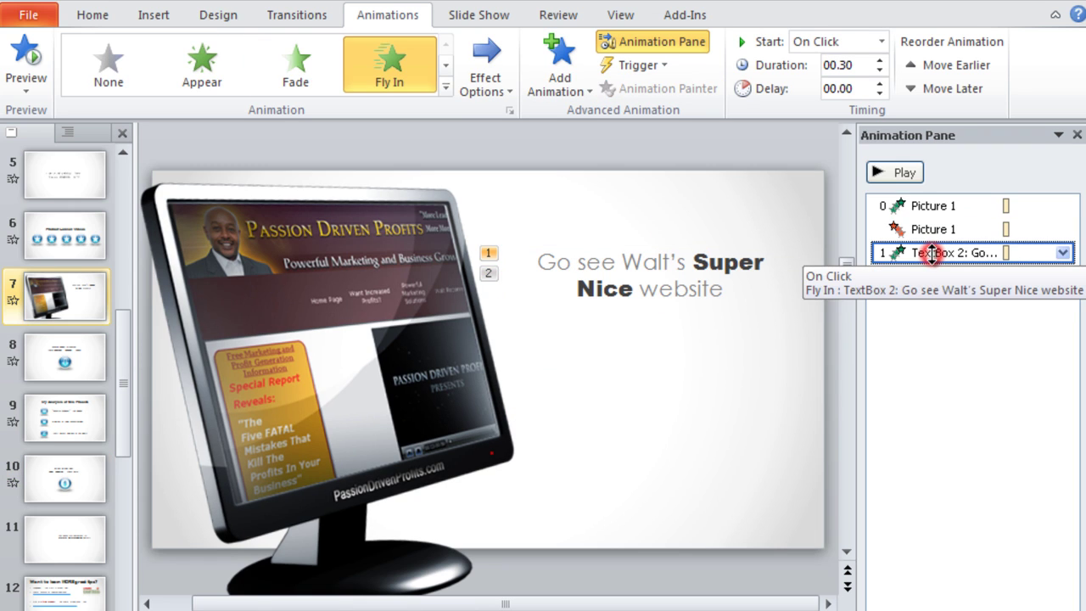
{"action": "left_click_drag", "start_coordinate": [931, 253], "coordinate": [933, 222]}
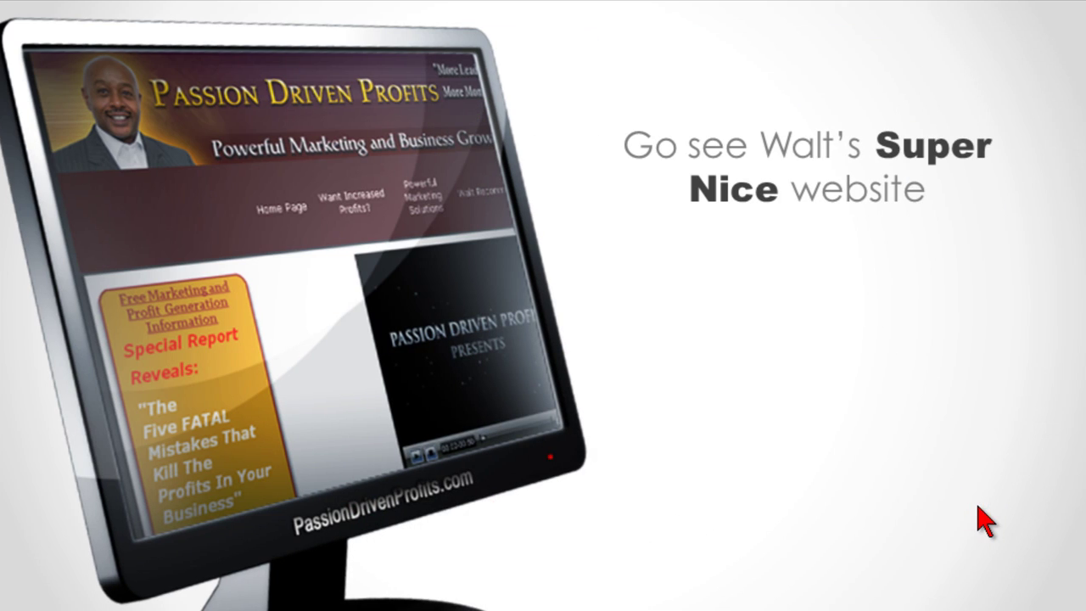
Step: Advance the full-screen slide show to play the monitor slide's exit animations
{"action": "left_click", "coordinate": [977, 508]}
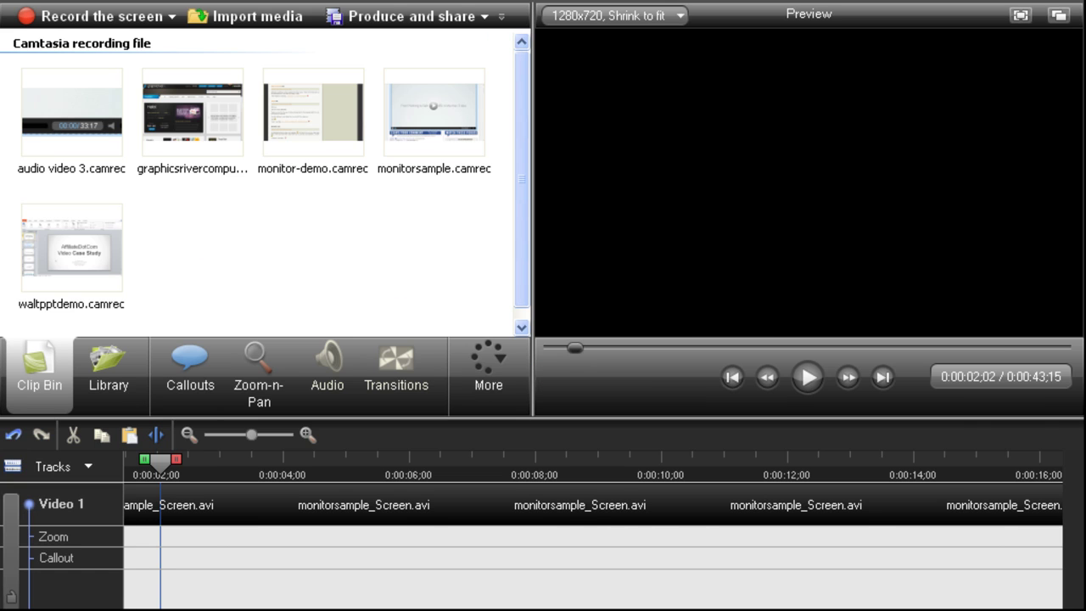
Step: Drop the monitor PNG from the image browser onto the callout track and shrink it in the preview
{"action": "key", "text": "alt+Tab"}
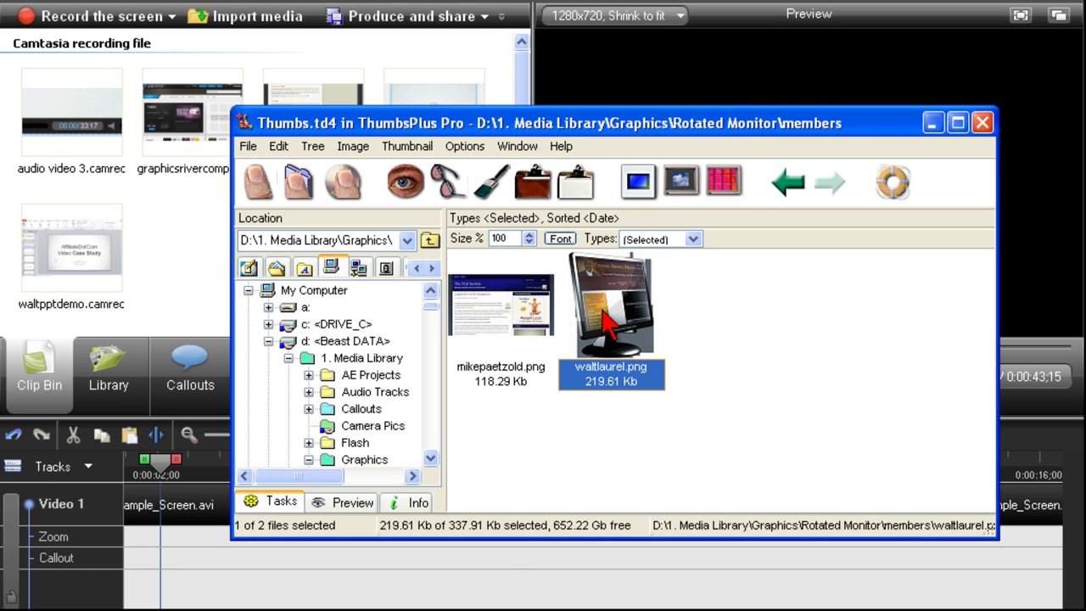
{"action": "left_click", "coordinate": [348, 427]}
{"action": "left_click_drag", "start_coordinate": [348, 433], "coordinate": [163, 556]}
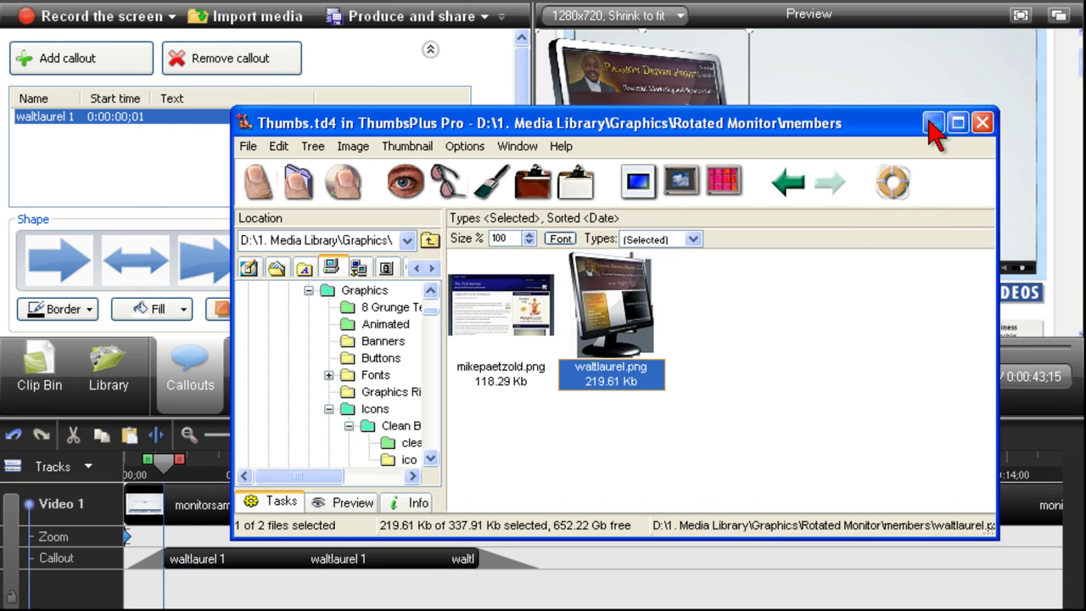
{"action": "left_click", "coordinate": [932, 123]}
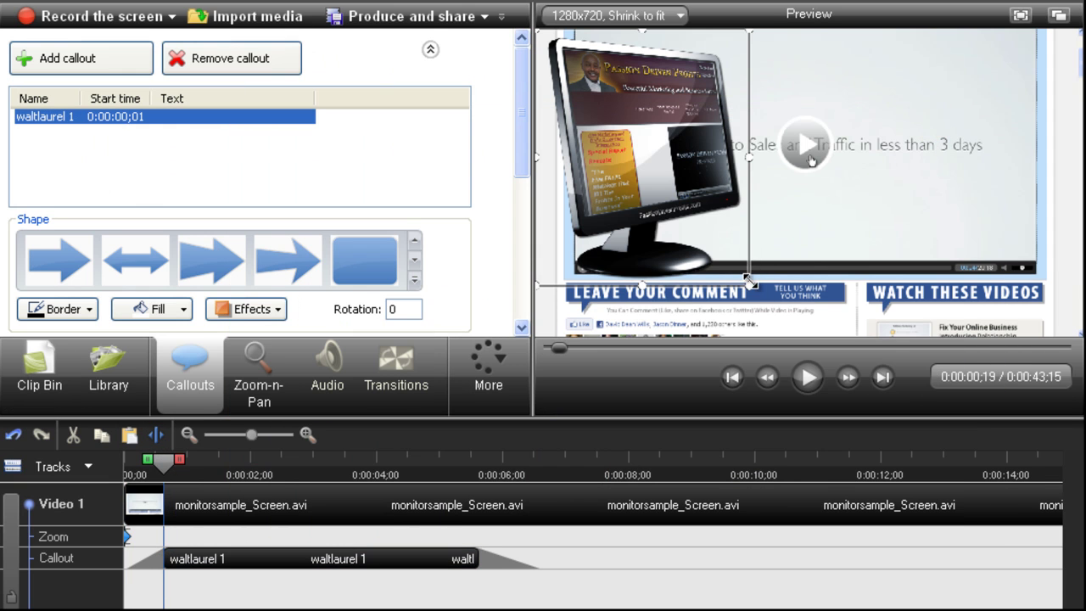
{"action": "left_click_drag", "start_coordinate": [749, 284], "coordinate": [724, 260]}
Step: Add the monitor callout to the library, naming it 'Walt Website'
{"action": "left_click", "coordinate": [405, 564]}
{"action": "right_click", "coordinate": [403, 559]}
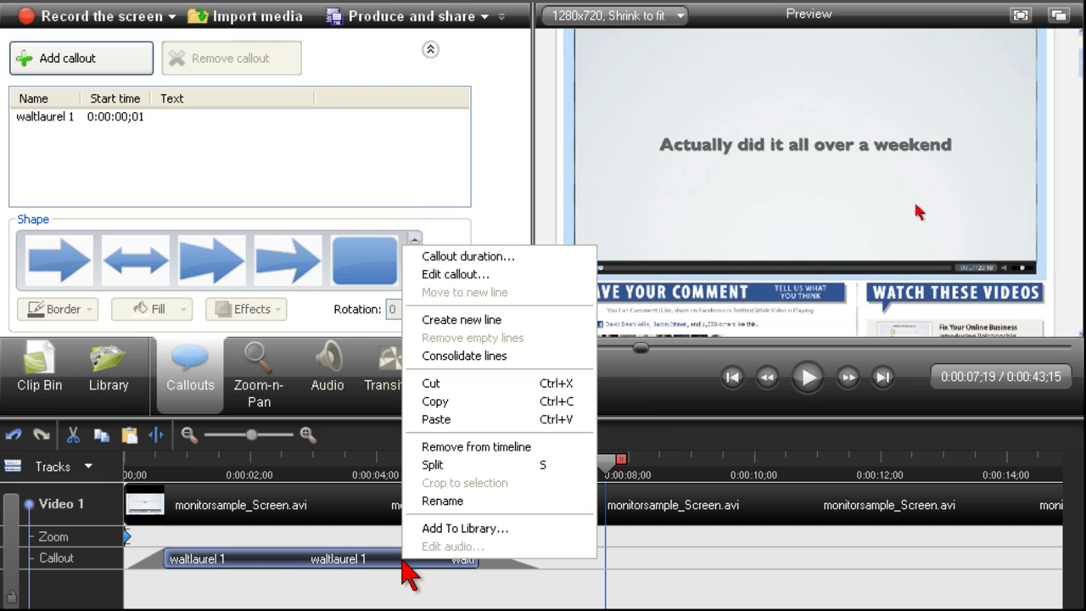
{"action": "left_click", "coordinate": [445, 541]}
{"action": "type", "text": "Walt Website"}
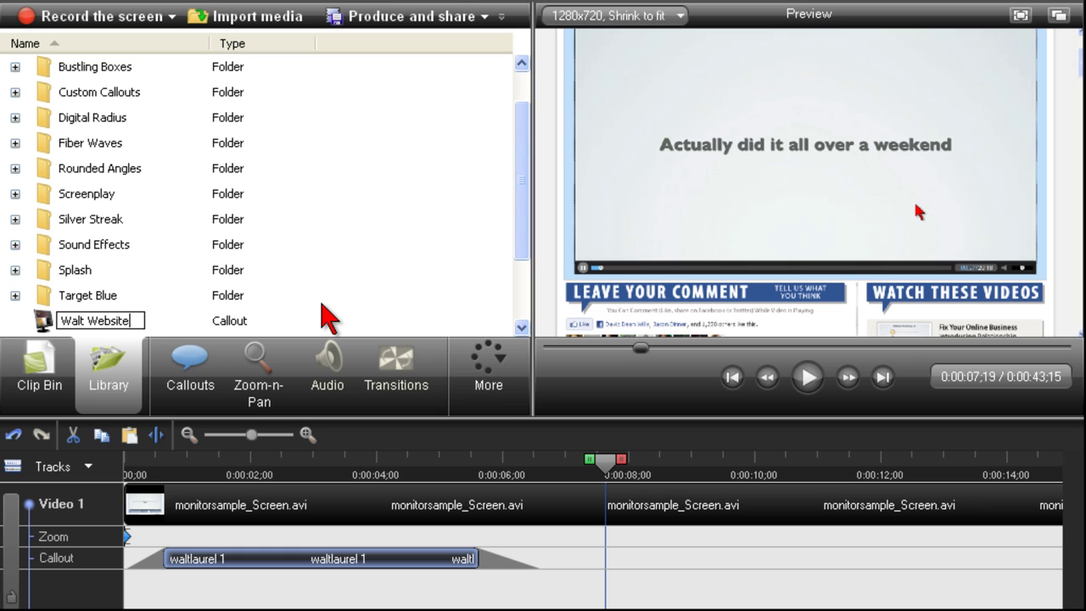
{"action": "key", "text": "Return"}
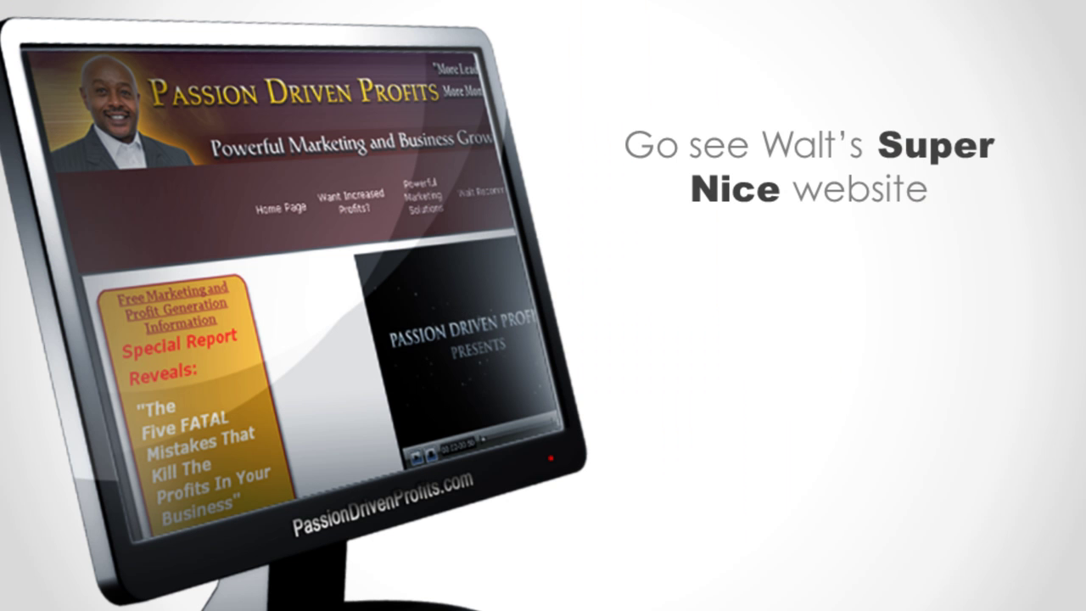